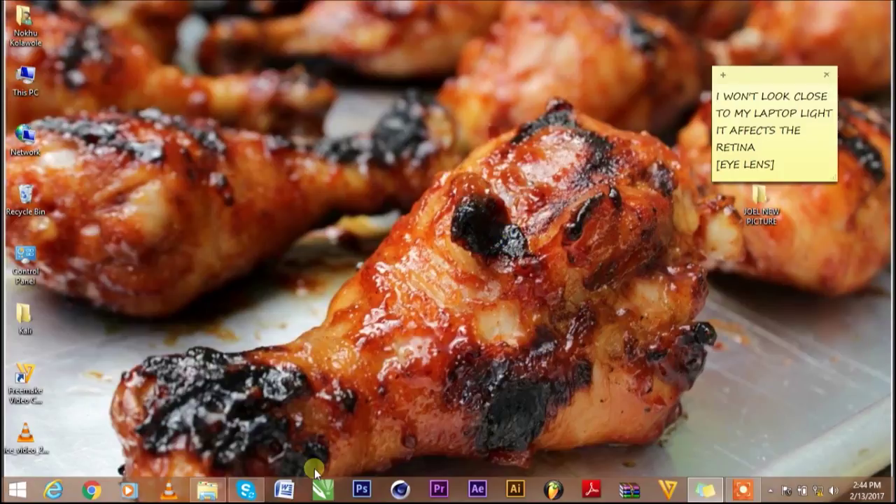
Open CorelDRAW X7 and create a new A4 portrait document in CMYK at 300 dpi.
left_click(326, 490)
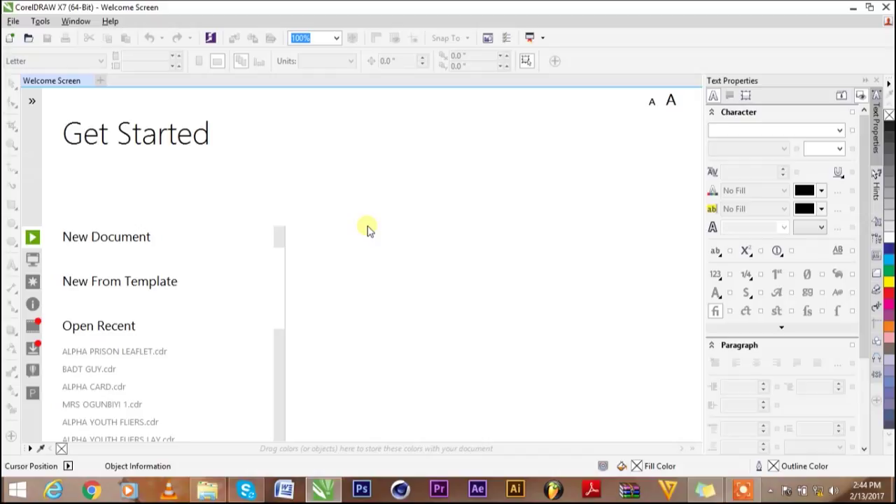
left_click(119, 238)
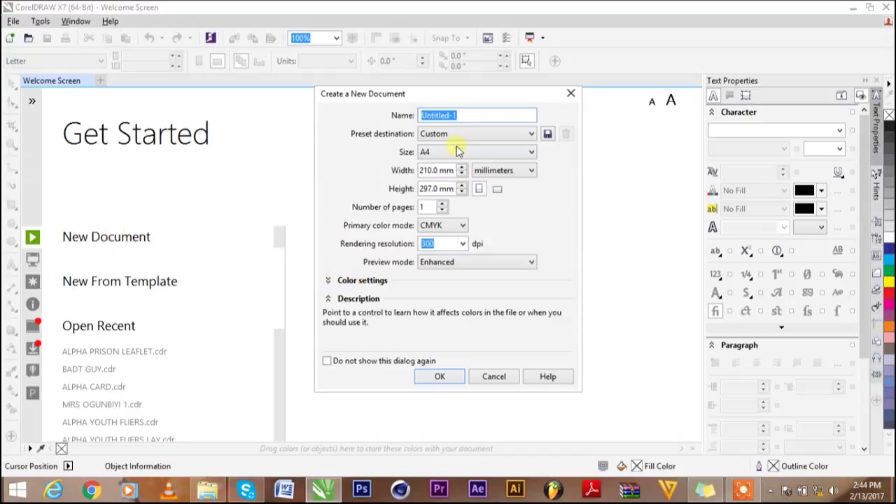
left_click(442, 376)
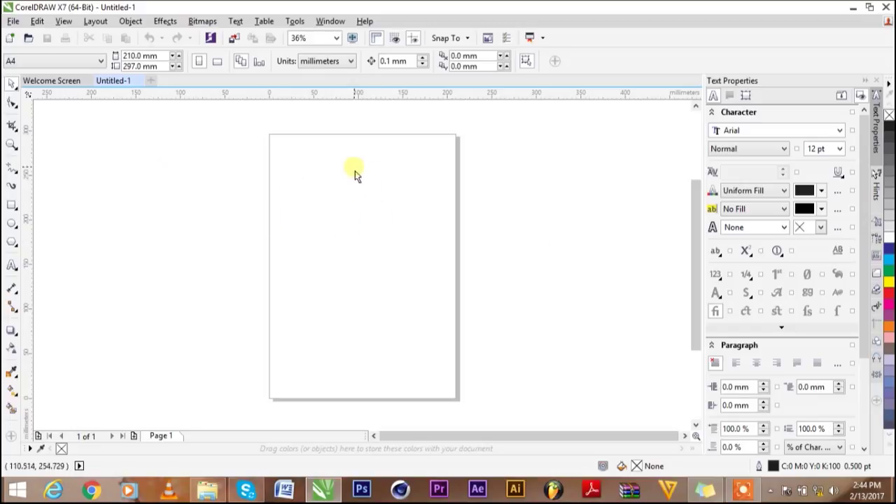
Toggle the rulers off and on, and place guidelines along all four edges of the page.
left_click(378, 40)
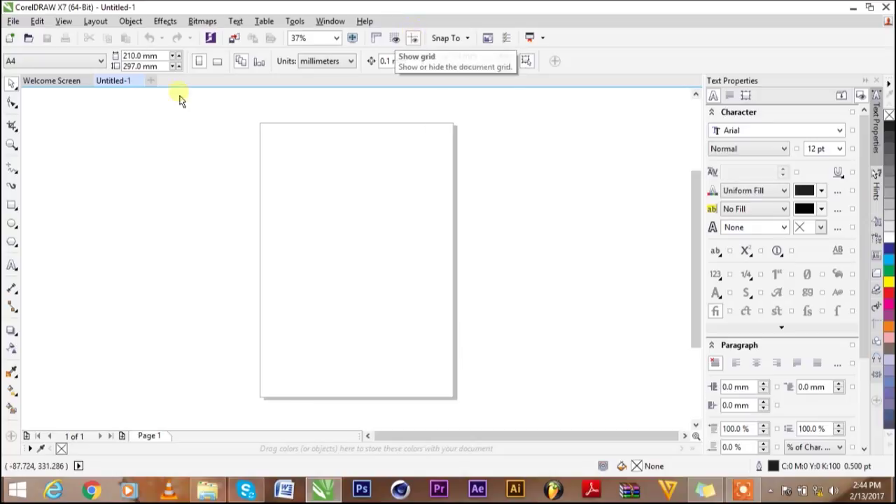
left_click(376, 38)
left_click_drag(28, 135, 271, 138)
left_click_drag(25, 110, 455, 132)
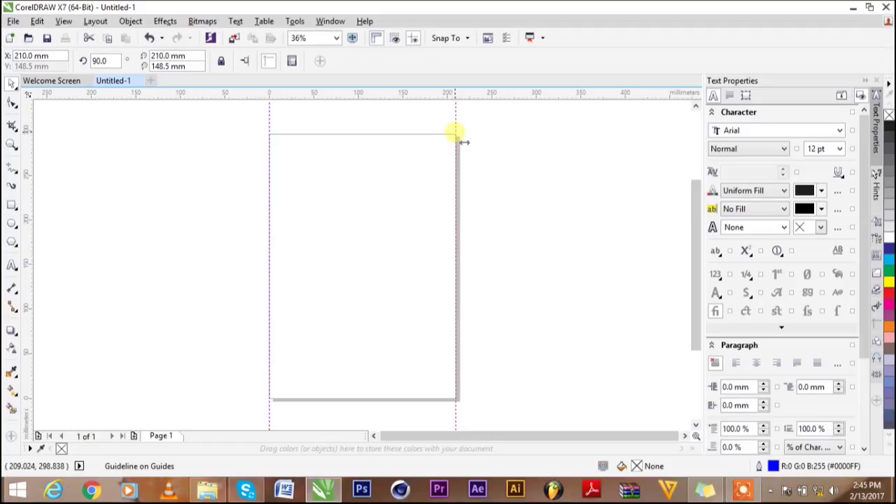
left_click_drag(250, 108, 269, 133)
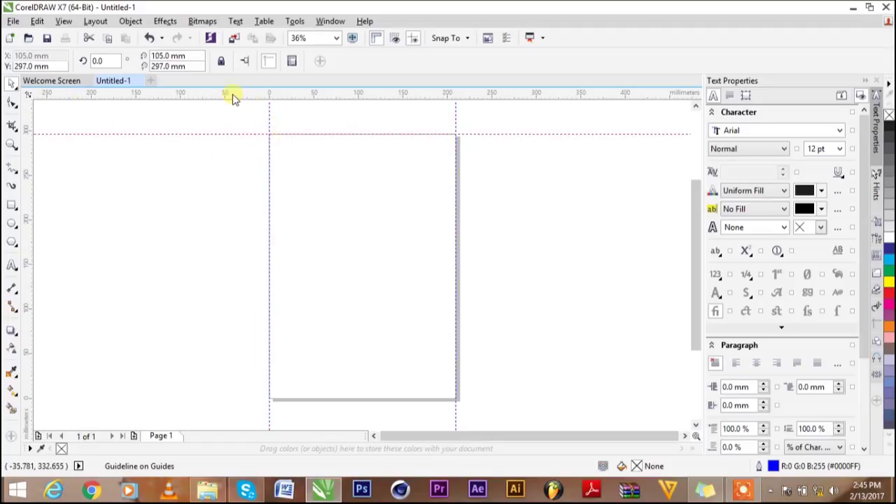
left_click_drag(232, 93, 269, 400)
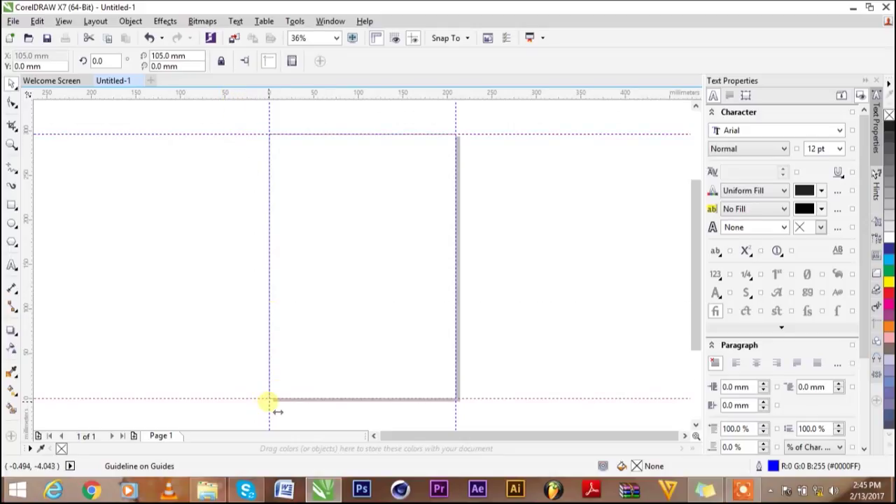
Undo the four guidelines placed along the page edges.
key("ctrl+z")
key("ctrl+z")
key("ctrl+z")
key("ctrl+z")
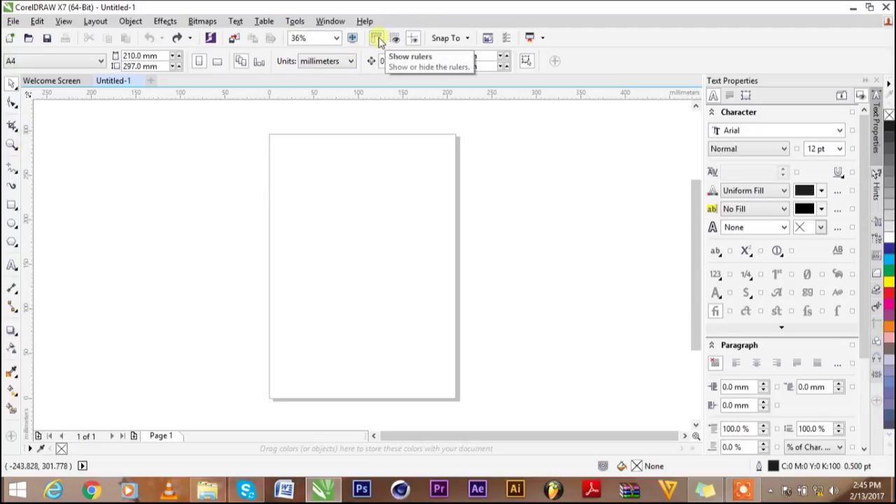
left_click(297, 21)
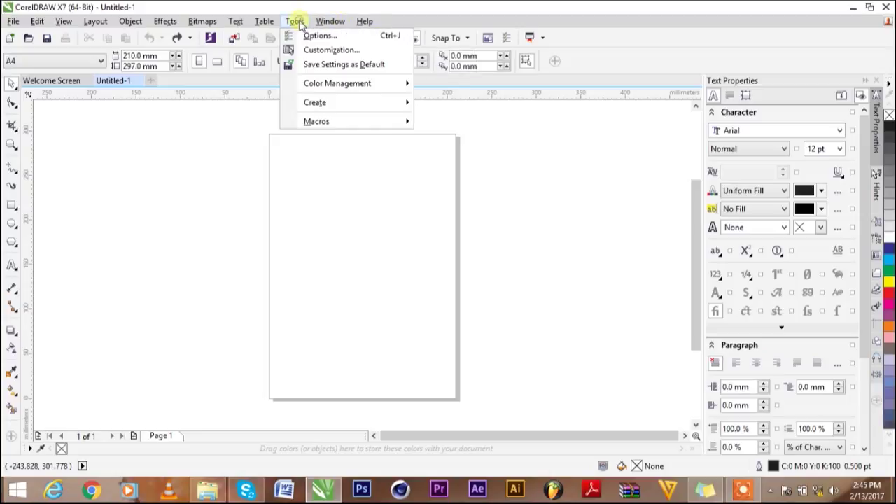
mouse_move(329, 25)
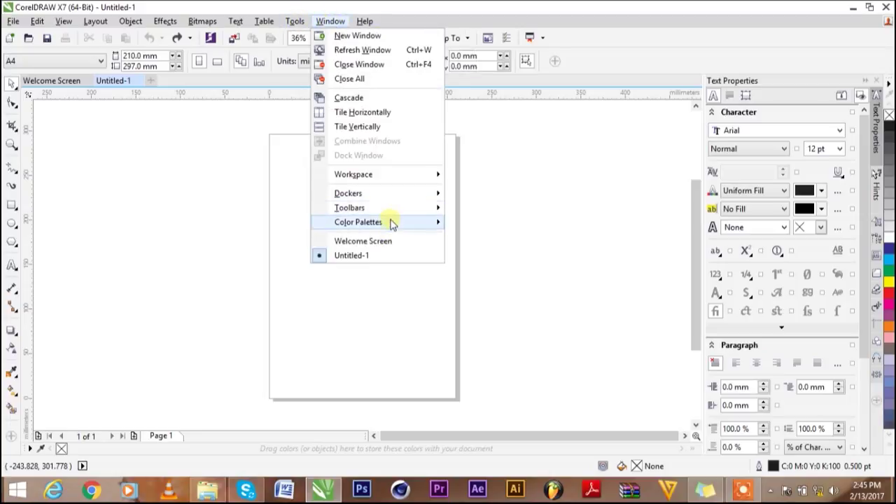
mouse_move(392, 214)
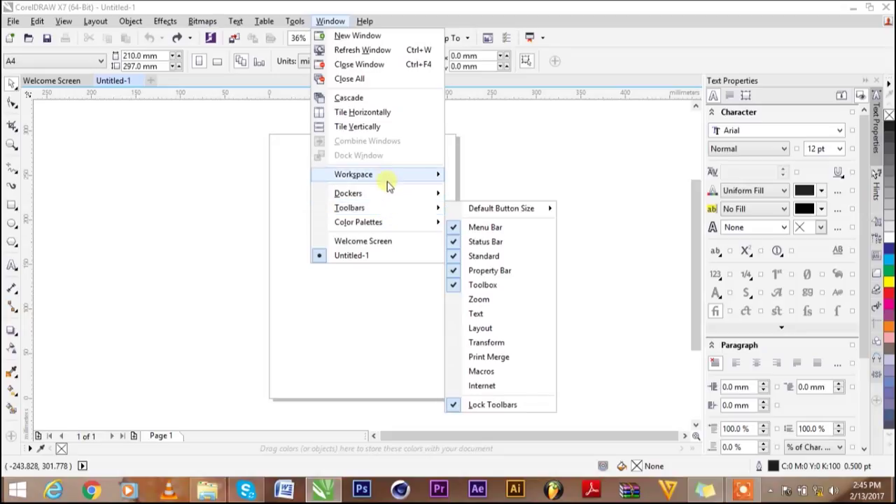
mouse_move(388, 182)
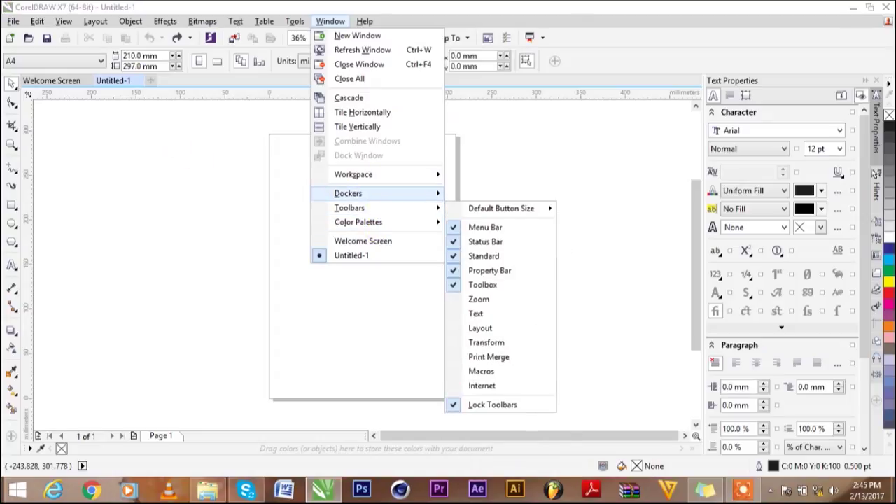
left_click(63, 21)
left_click(64, 21)
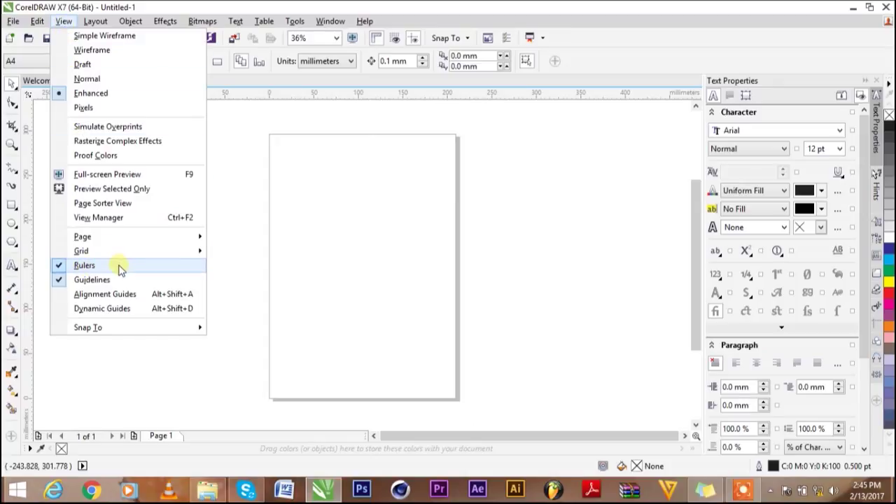
left_click(315, 247)
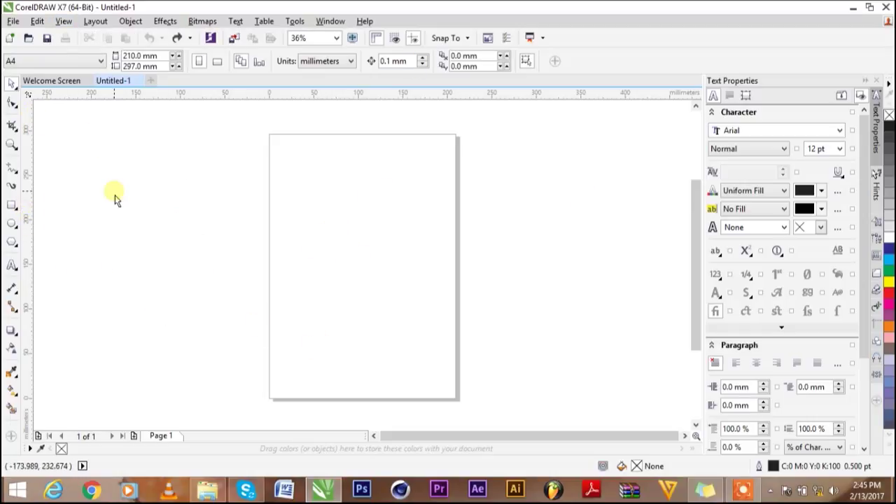
Draw a rectangle about 165 mm wide and 232 mm high inside the page.
left_click(11, 204)
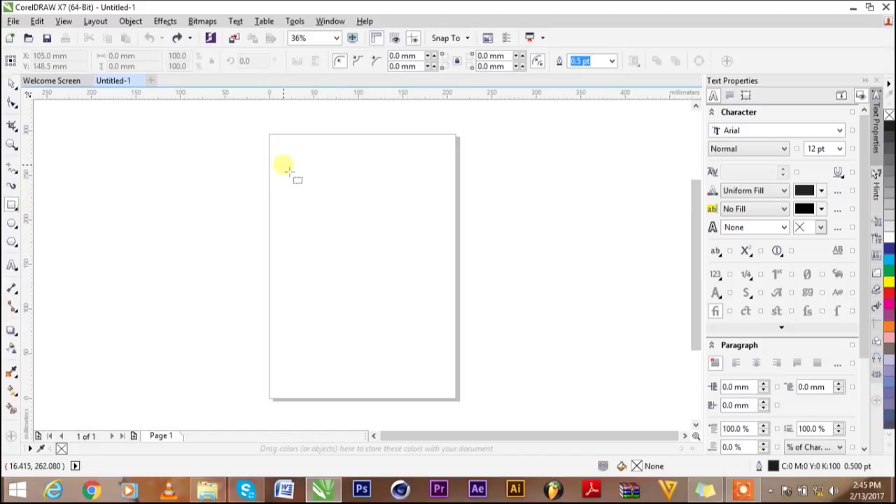
left_click_drag(281, 156, 429, 364)
left_click(11, 82)
left_click(229, 167)
left_click(371, 214)
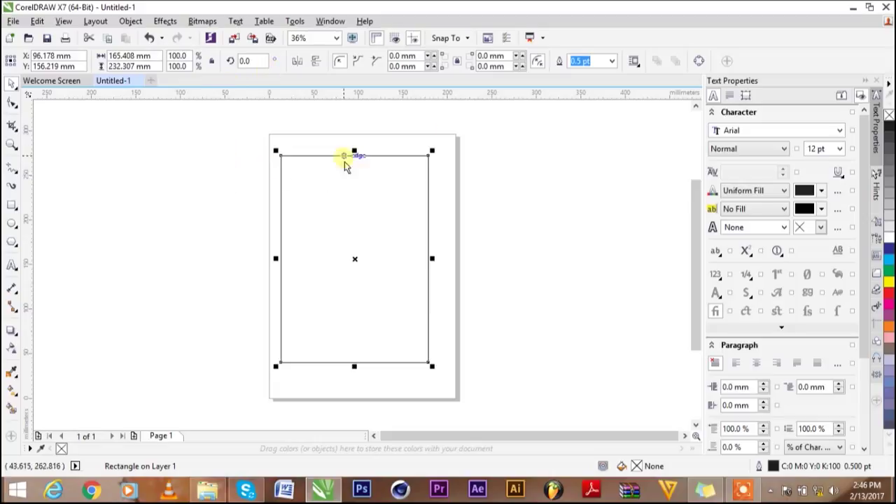
left_click(204, 171)
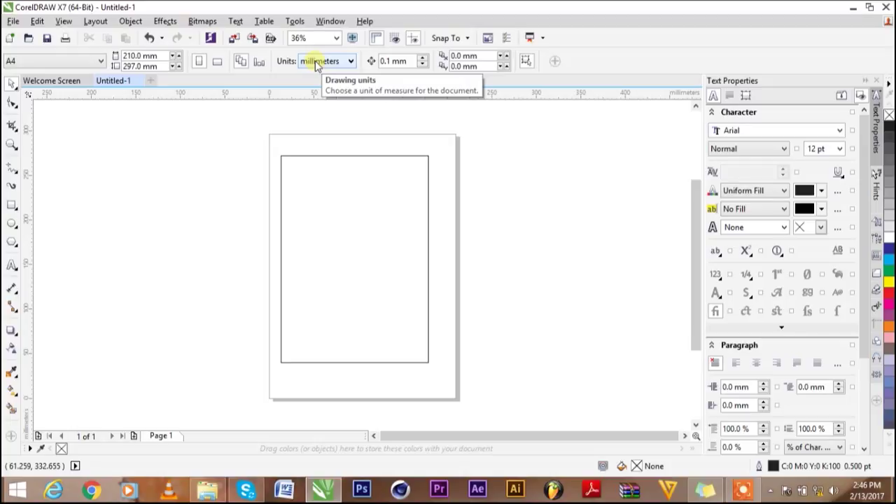
Set the document's drawing units to inches, trying feet in between.
left_click(350, 62)
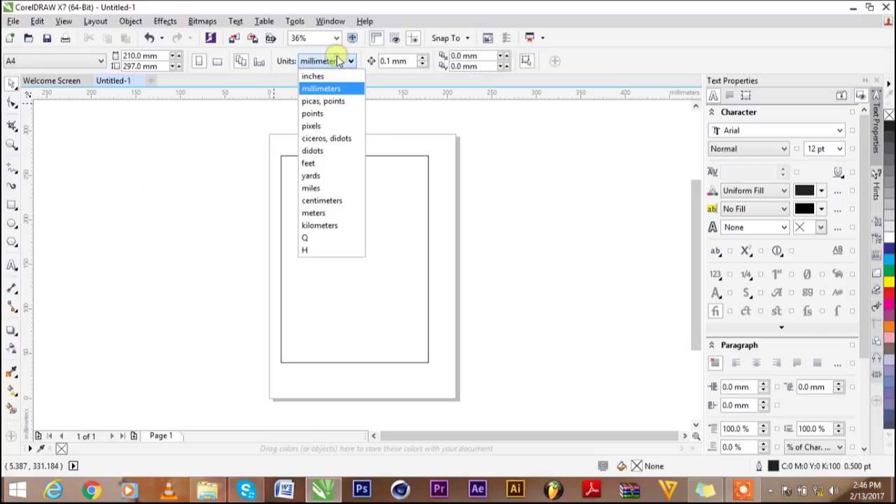
left_click(330, 77)
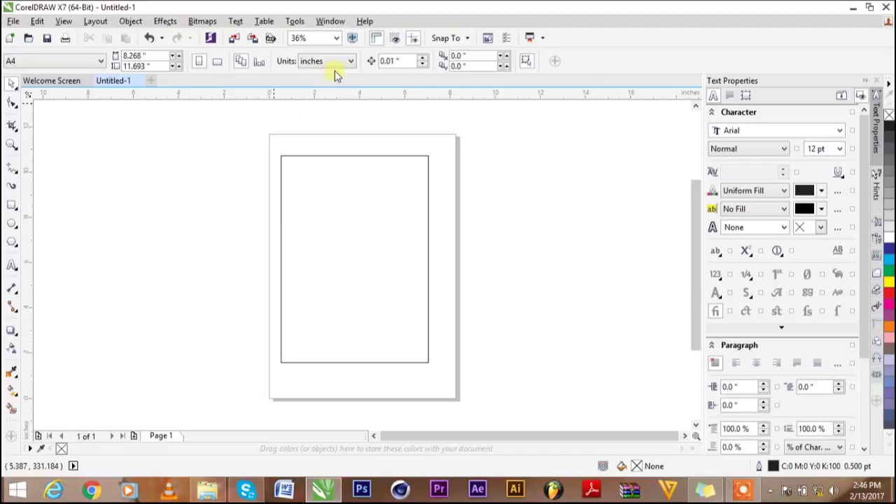
left_click(349, 62)
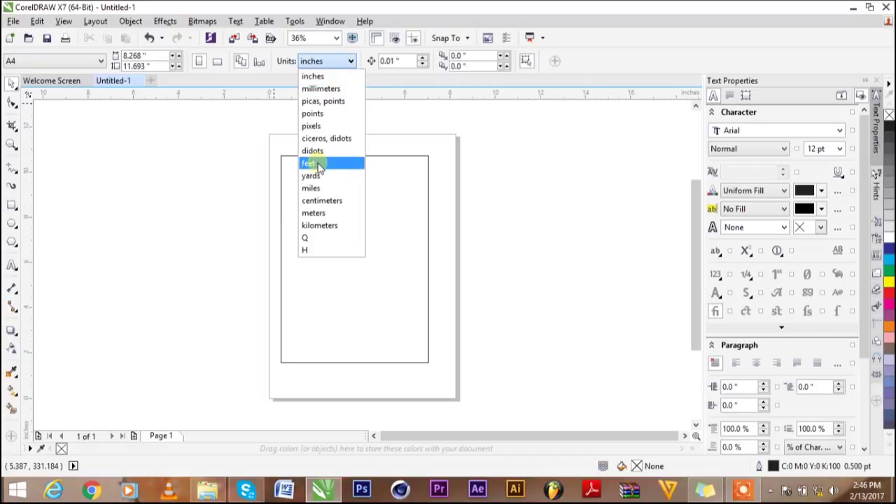
left_click(320, 163)
left_click(350, 62)
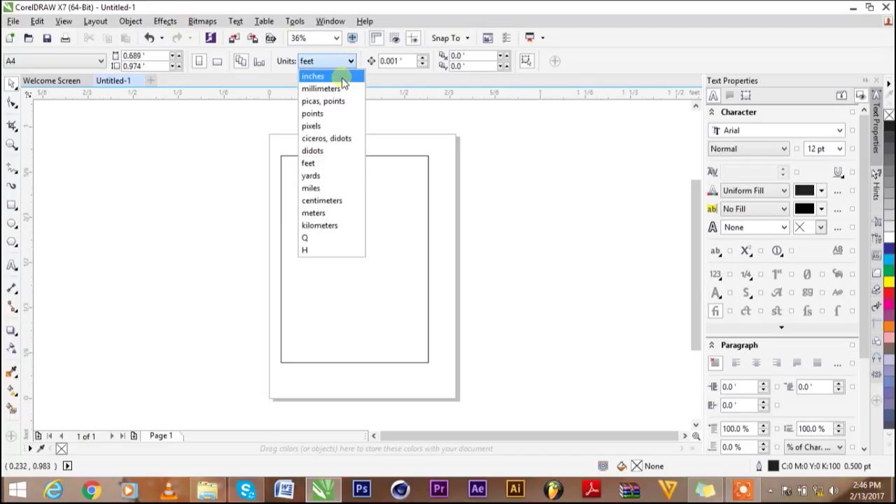
left_click(343, 82)
Resize the rectangle to 7.4 inches wide and 10.5 inches high.
left_click(281, 209)
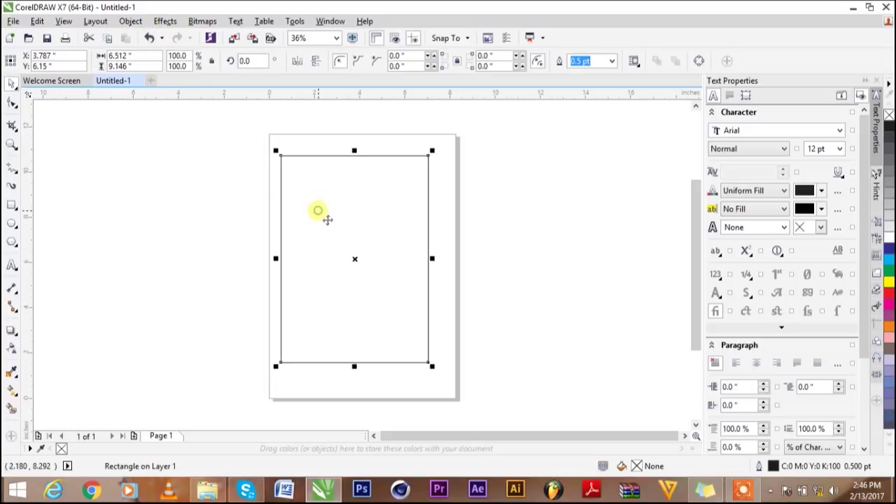
left_click(152, 62)
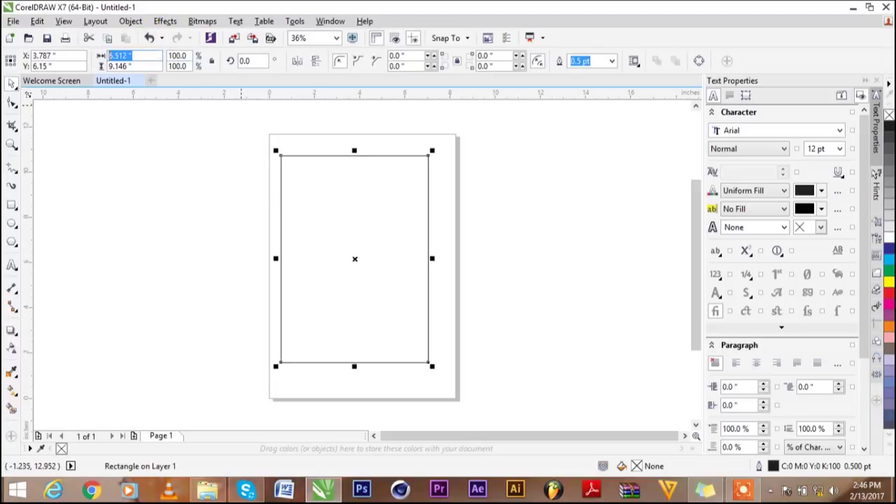
type("7.4")
key("Tab")
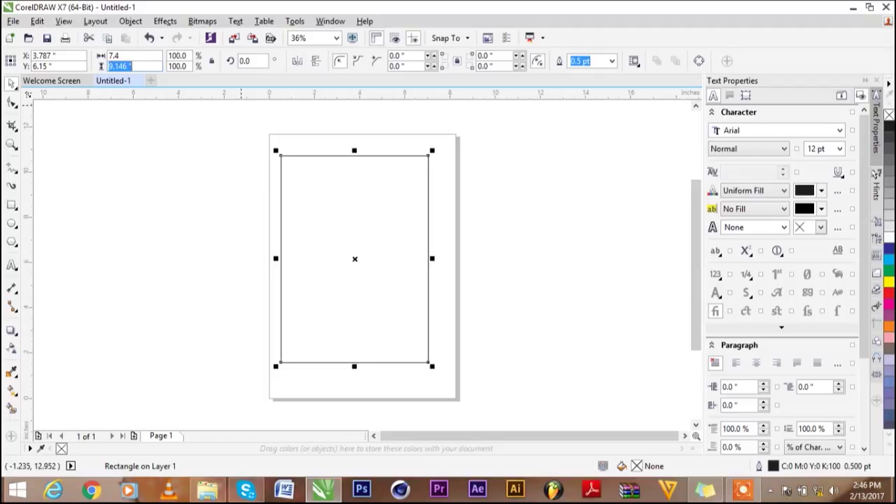
type("10.5")
key("Return")
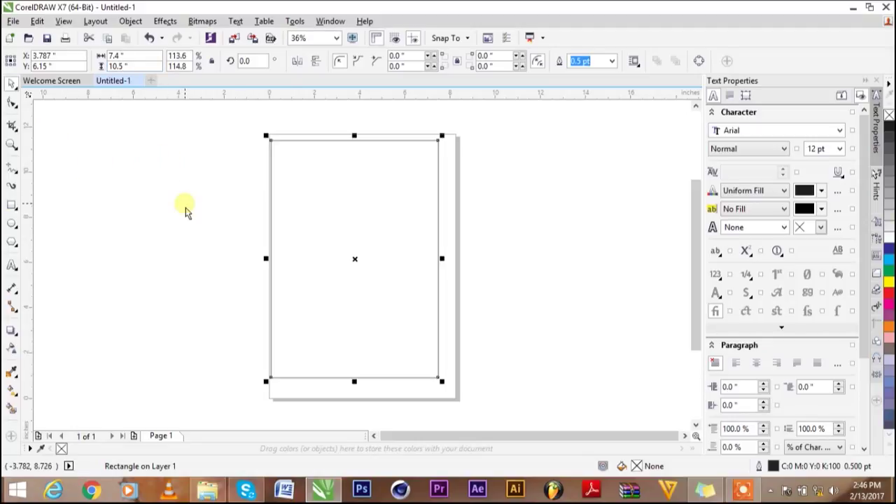
Center the rectangle on the page.
left_click(514, 204)
left_click(366, 204)
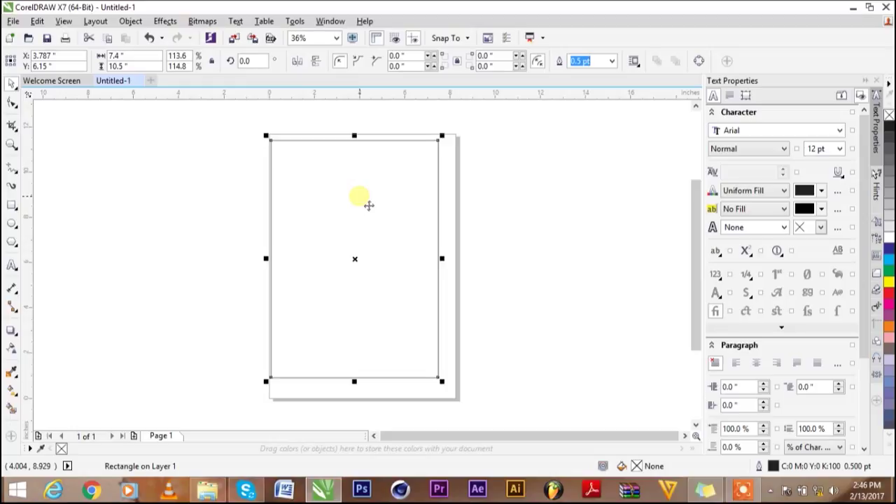
key("p")
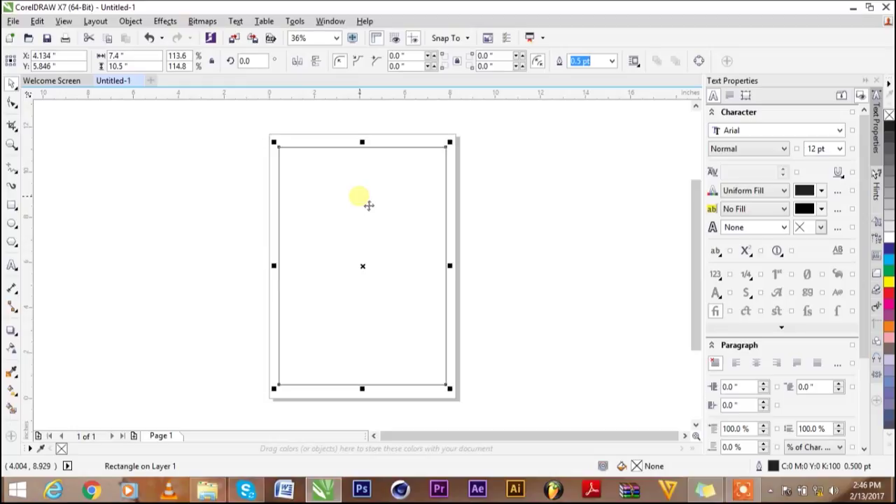
left_click(616, 260)
left_click(402, 197)
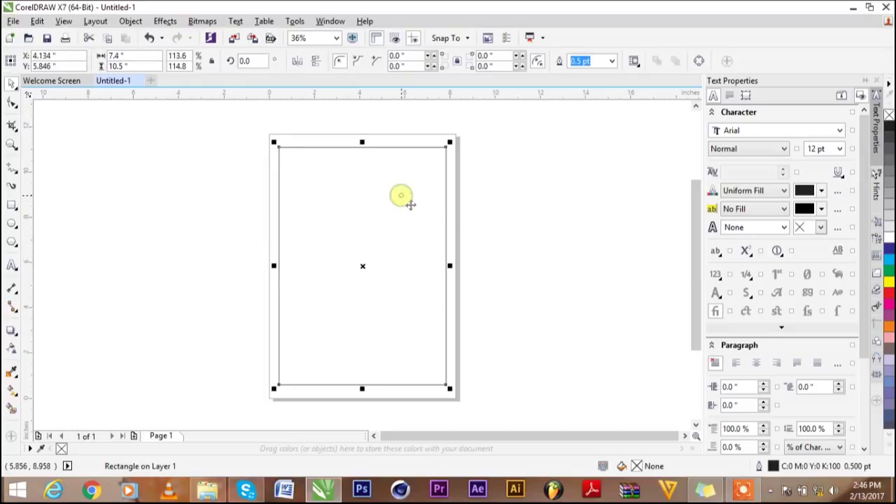
left_click(124, 23)
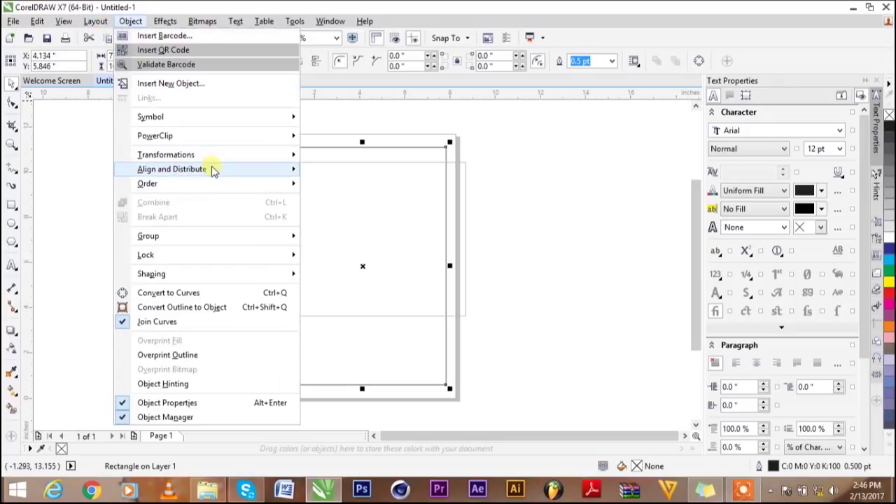
mouse_move(212, 170)
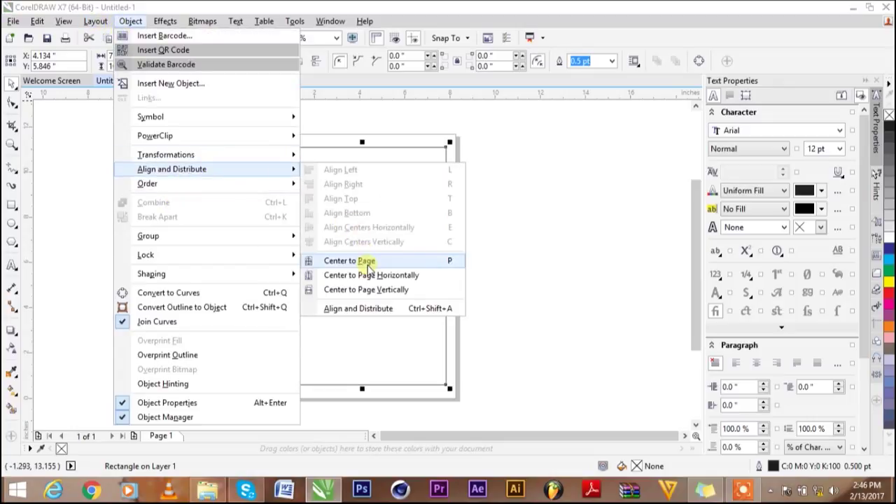
left_click(480, 270)
left_click(514, 264)
left_click(342, 214)
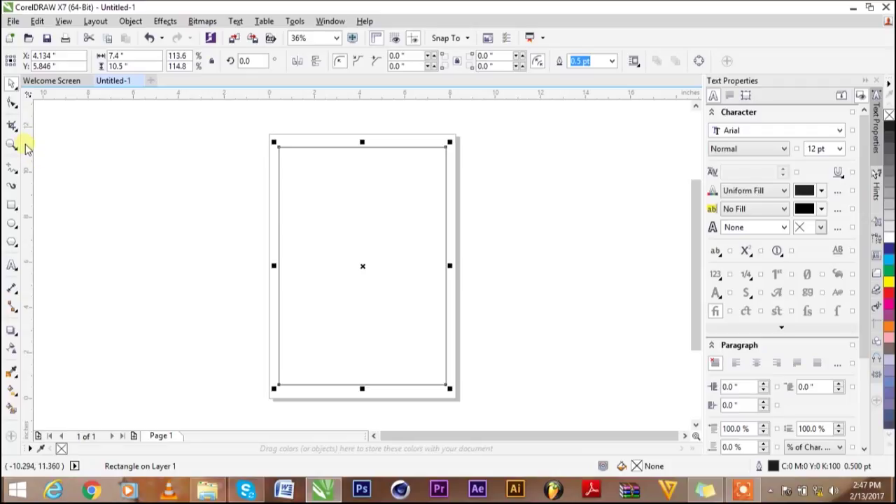
Place a vertical guideline exactly along the rectangle's left edge.
left_click_drag(26, 146, 283, 152)
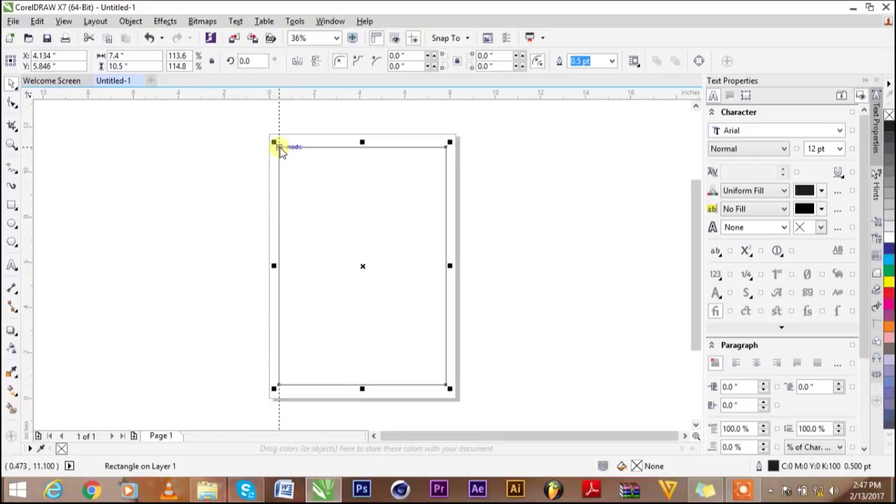
left_click(280, 149)
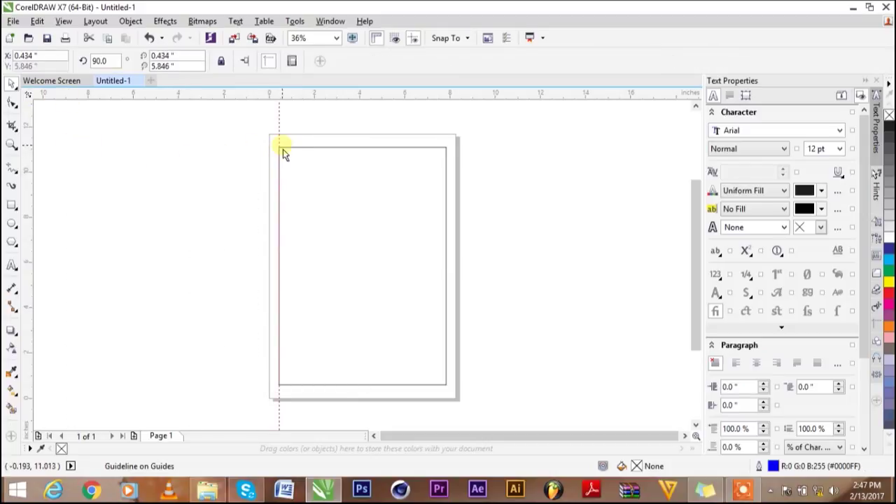
Turn off snapping to objects and the page and place a vertical guideline freely near the rectangle's right edge, at about 7.5 inches.
left_click(466, 38)
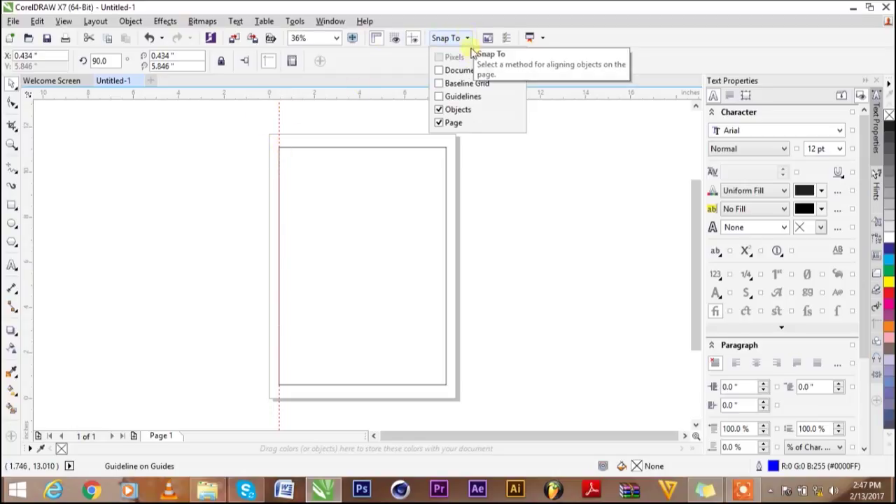
left_click(453, 111)
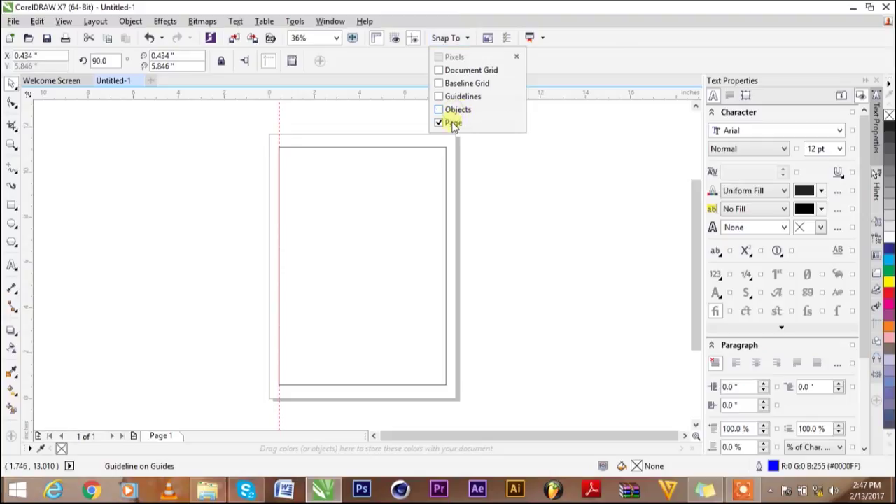
left_click(513, 256)
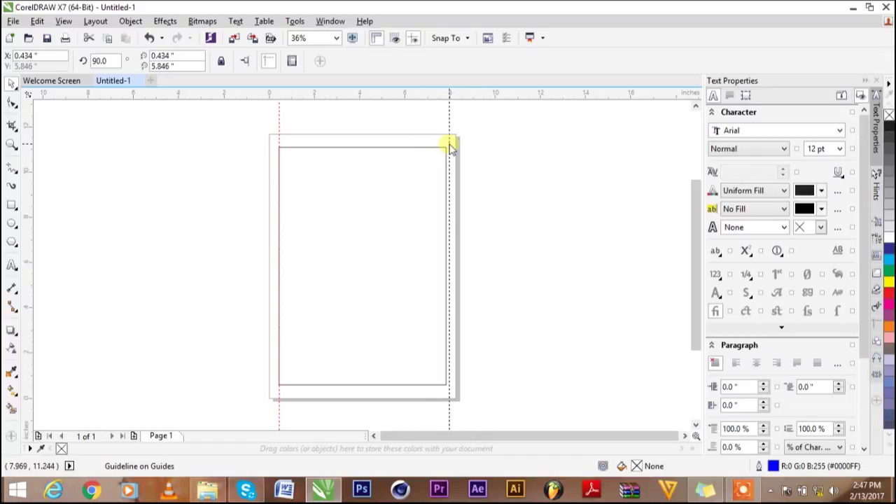
left_click_drag(448, 150, 437, 180)
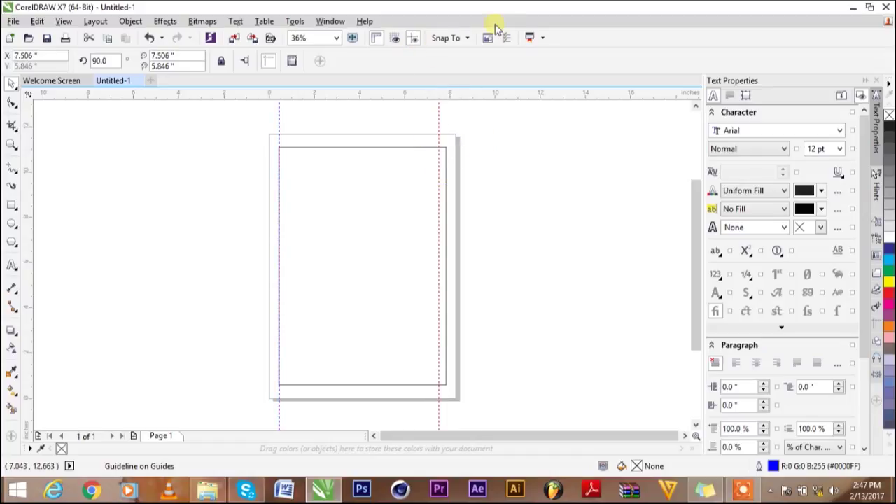
Turn on snapping to guidelines, objects and the page, and move the second vertical guideline exactly onto the rectangle's right edge.
left_click(466, 37)
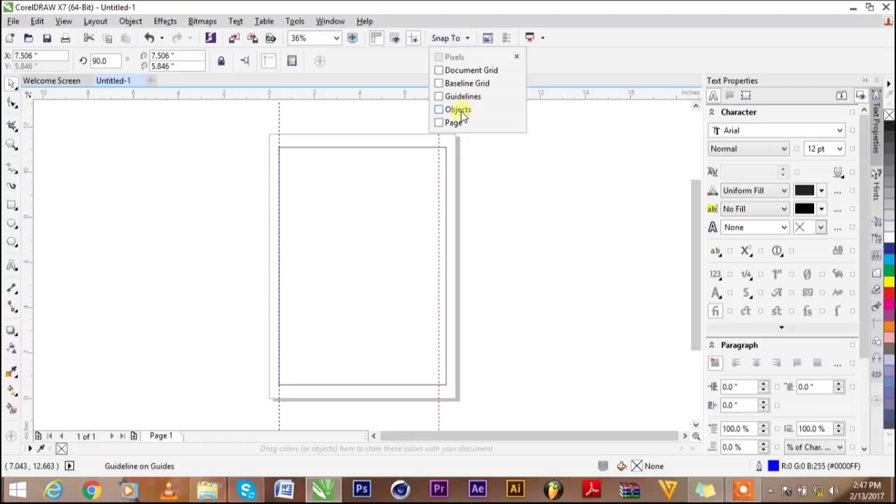
left_click(453, 96)
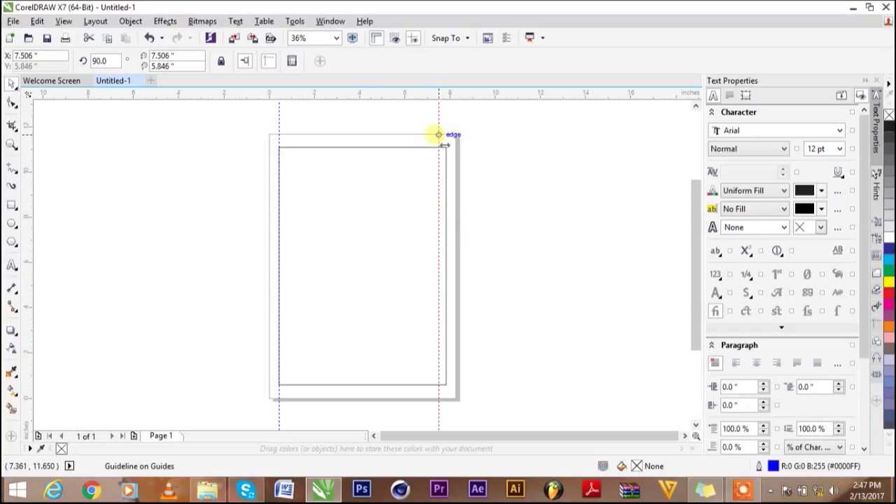
left_click_drag(437, 134, 446, 147)
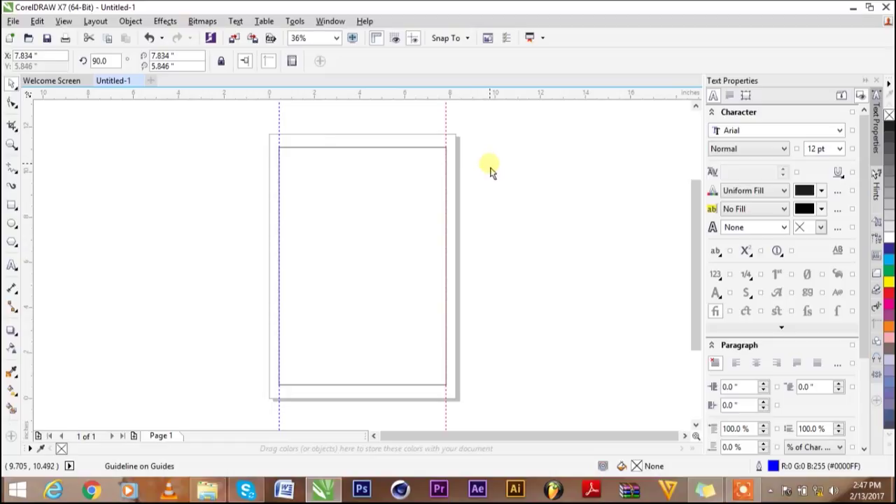
Place horizontal guidelines exactly along the rectangle's top and bottom edges.
left_click(334, 149)
left_click_drag(352, 96, 346, 384)
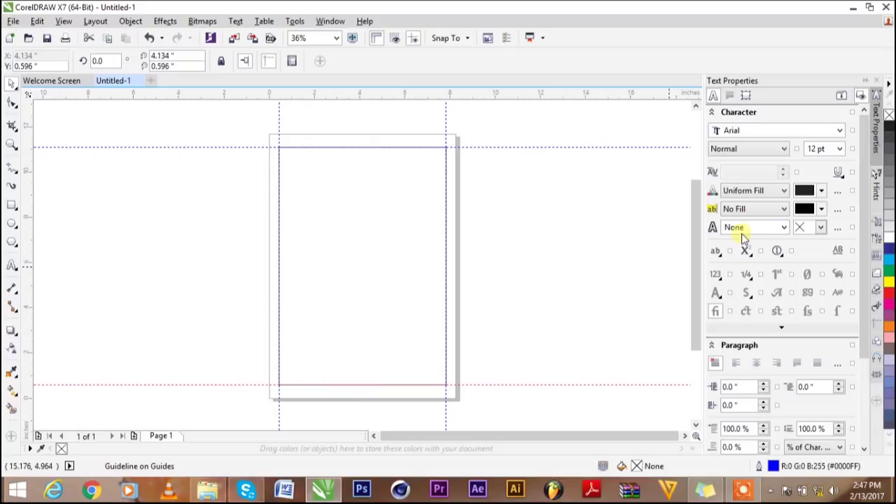
left_click(651, 254)
left_click(400, 256)
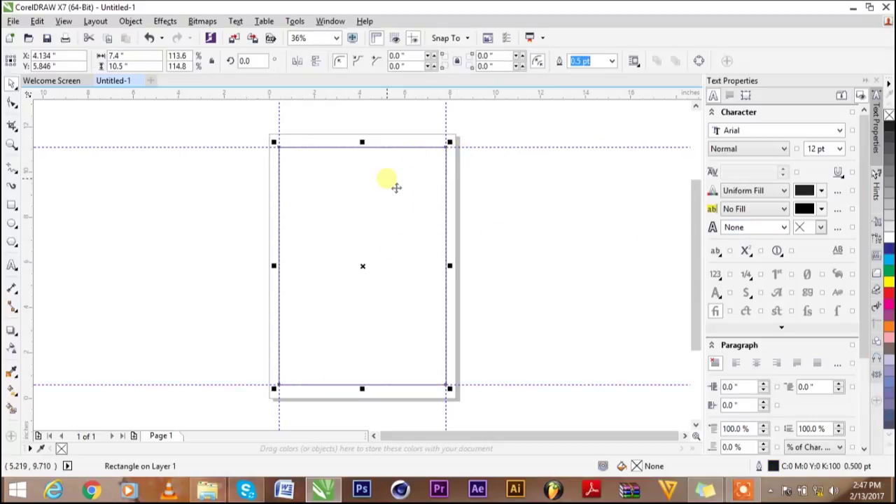
Draw a straight horizontal line about 0.59 inches long with the Pen tool in the empty area above the page.
key("z")
left_click_drag(263, 130, 467, 171)
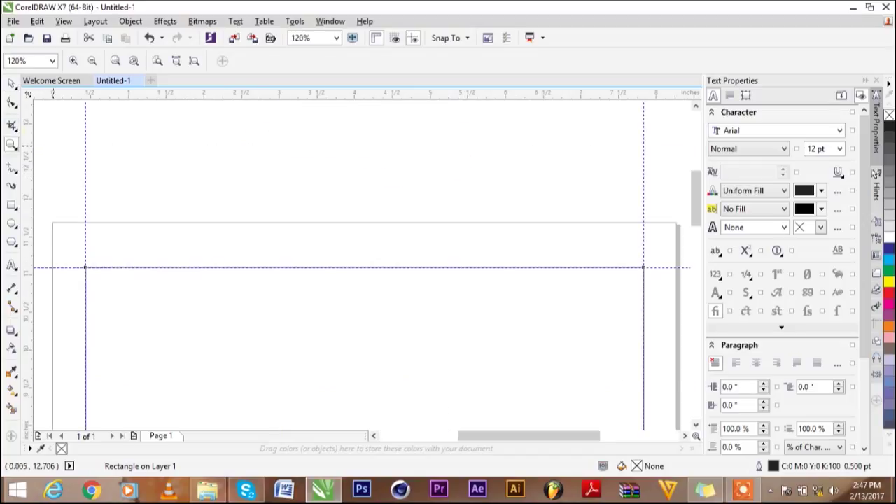
left_click(11, 83)
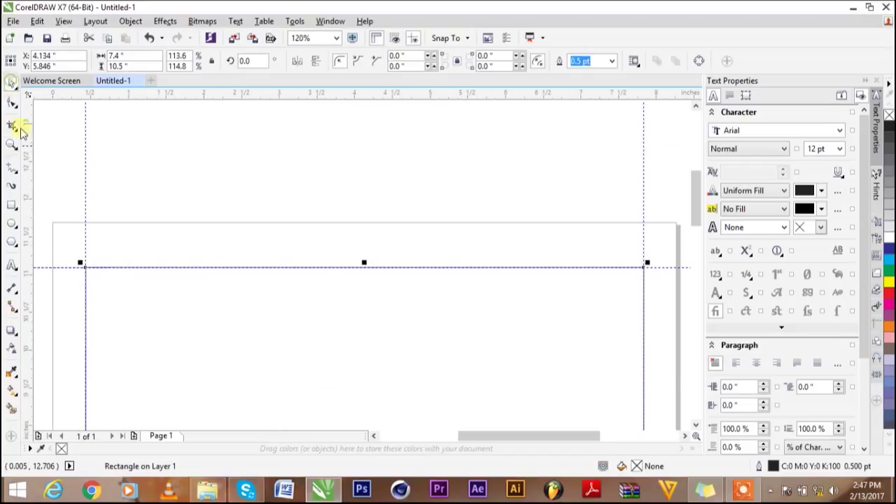
left_click(12, 167)
left_click(50, 211)
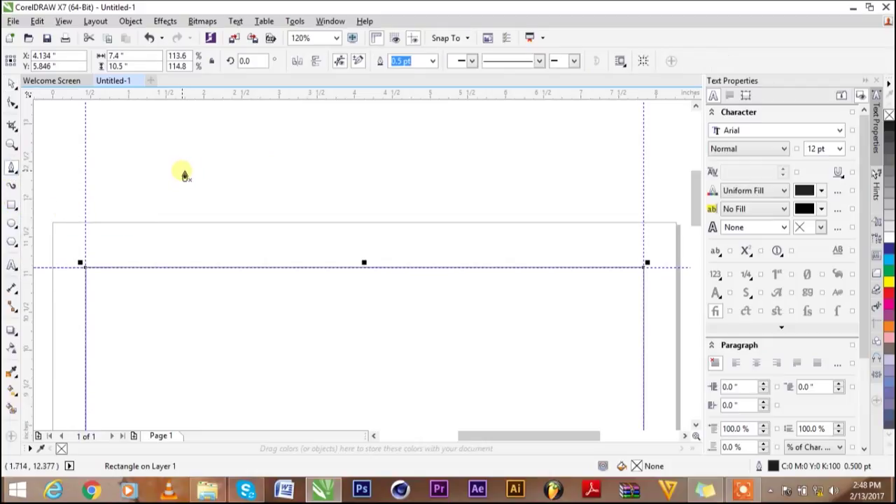
left_click_drag(182, 173, 227, 173)
left_click(225, 171)
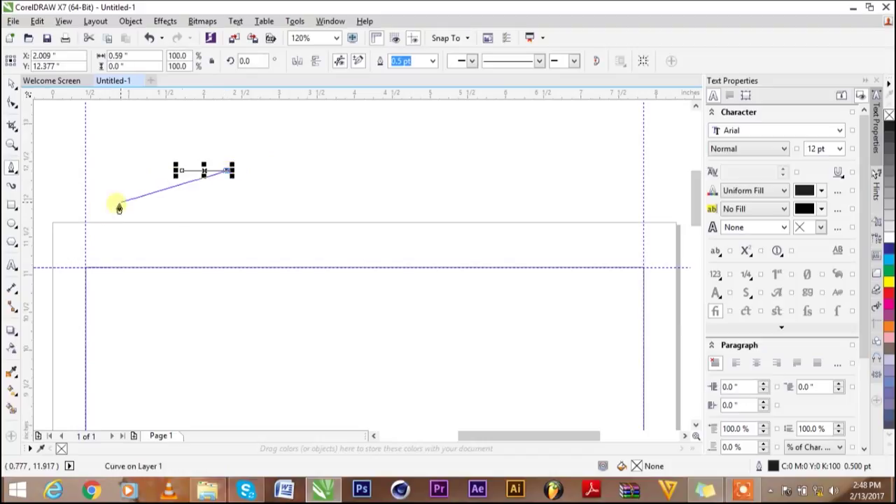
left_click(11, 83)
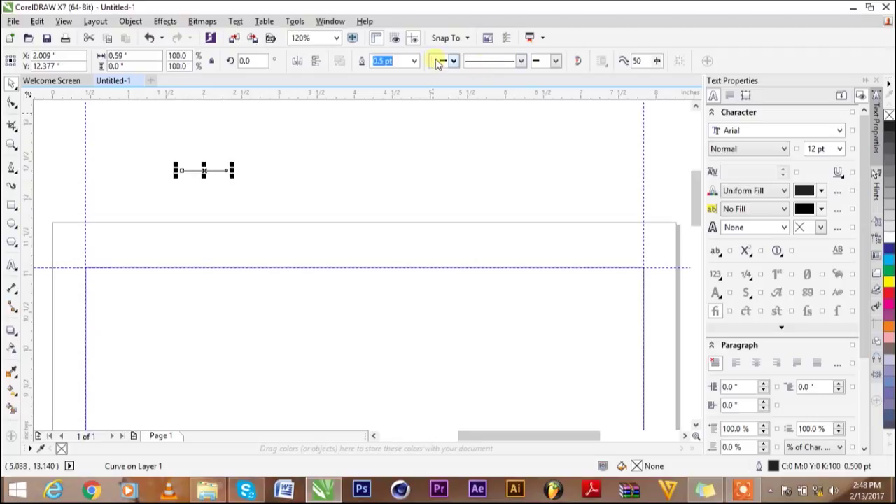
Set the short line's outline width to 1.0 pt.
left_click(414, 61)
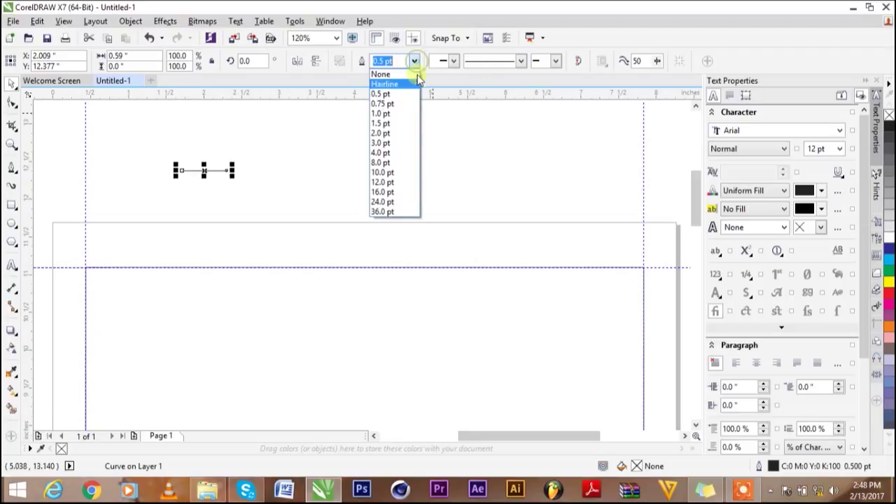
left_click(390, 116)
left_click(315, 149)
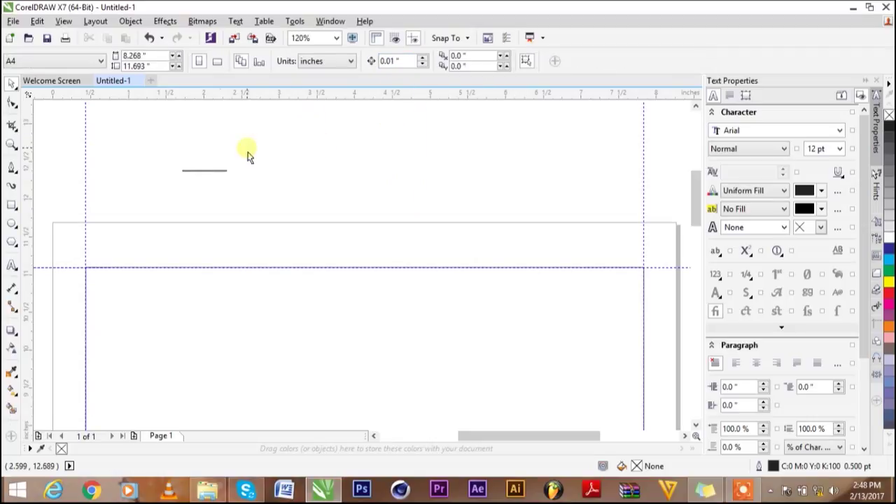
Move the line's right end onto the left guideline above the rectangle's corner and shorten the line from its left end to about 0.33 inches.
left_click(194, 175)
left_click_drag(194, 175, 166, 252)
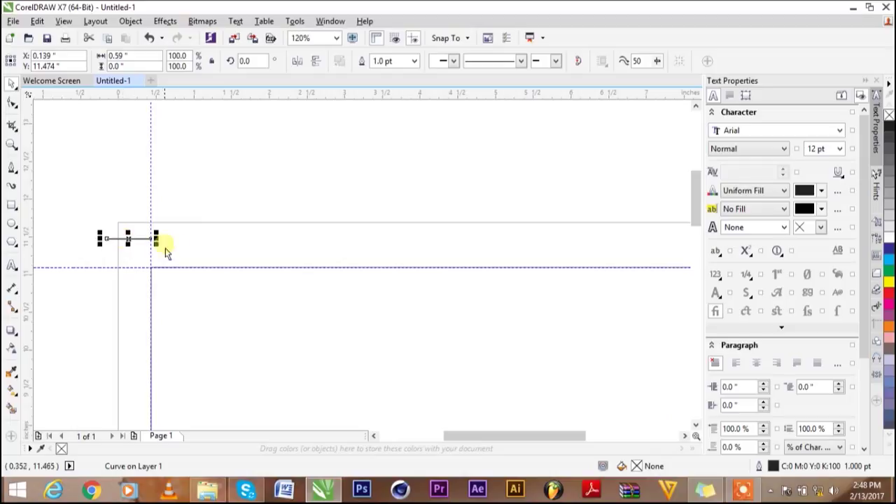
key("z")
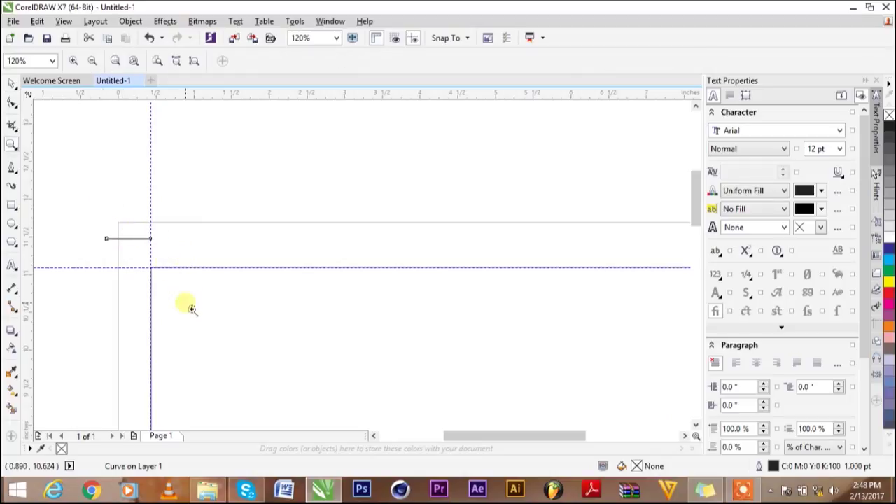
left_click_drag(96, 204, 178, 294)
left_click(12, 84)
left_click_drag(256, 235, 327, 239)
left_click(596, 228)
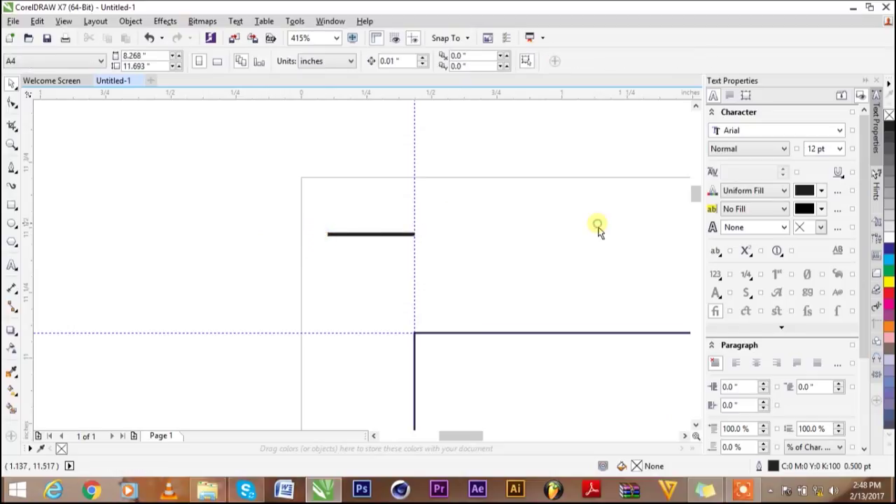
Duplicate the short horizontal line in place and rotate the copy to 90 degrees.
left_click(391, 234)
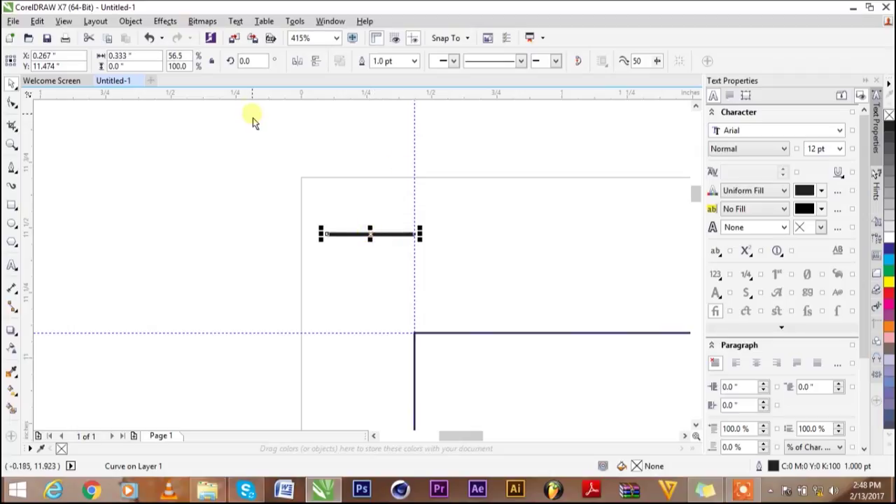
left_click(258, 64)
key("Return")
left_click(462, 236)
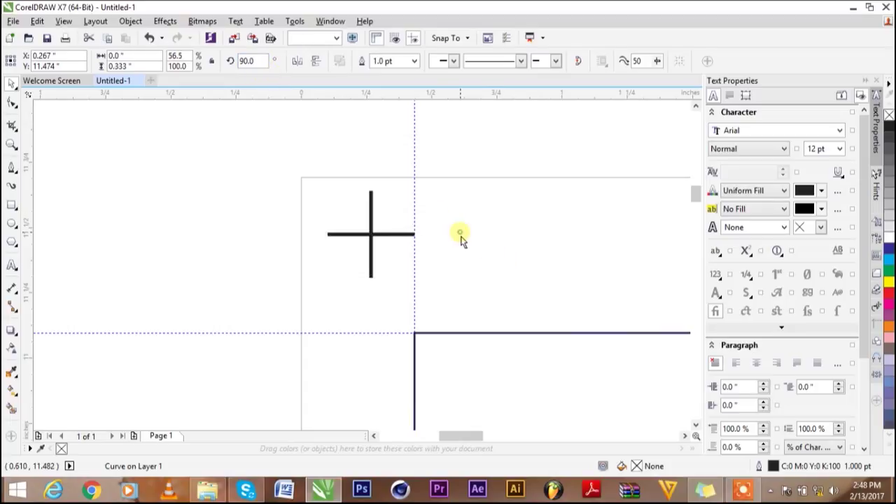
Move the vertical line onto the left guideline so it meets the horizontal line's right end.
left_click(376, 202)
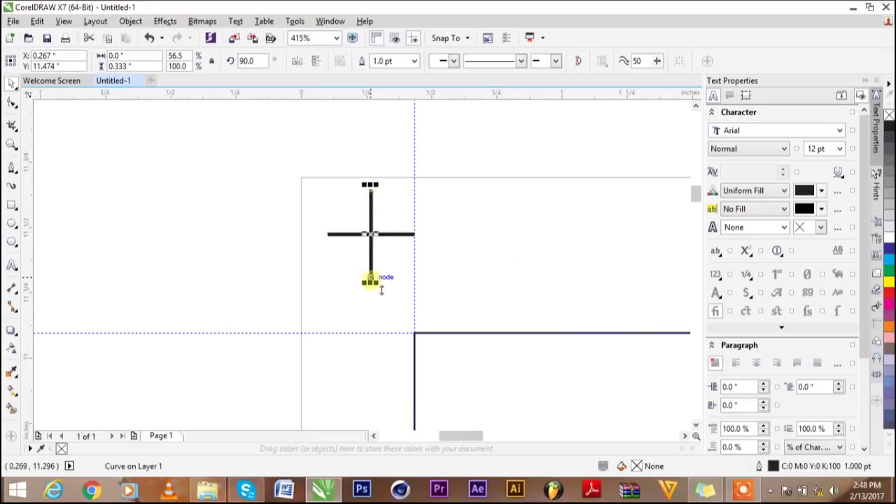
left_click(468, 37)
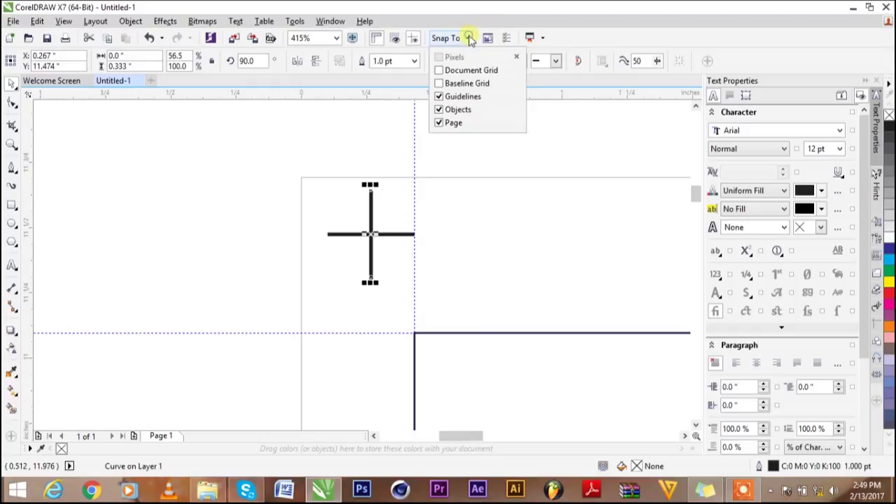
left_click(458, 110)
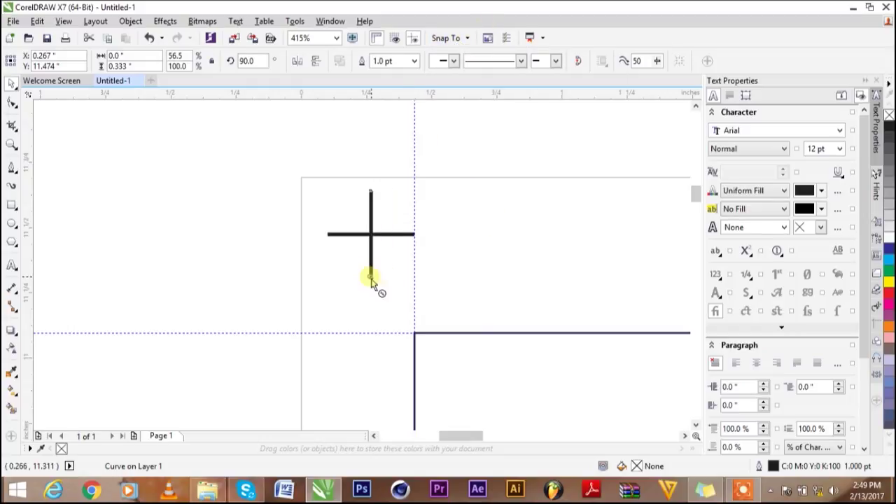
left_click_drag(414, 282, 410, 285)
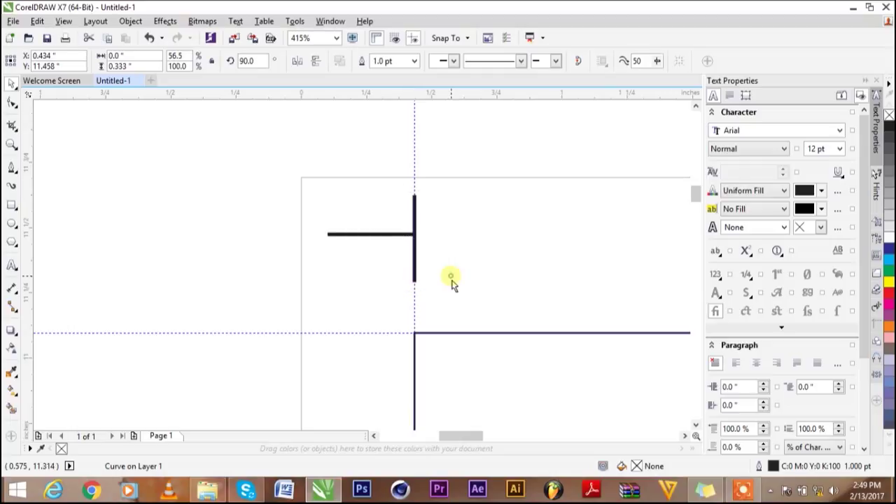
left_click(450, 282)
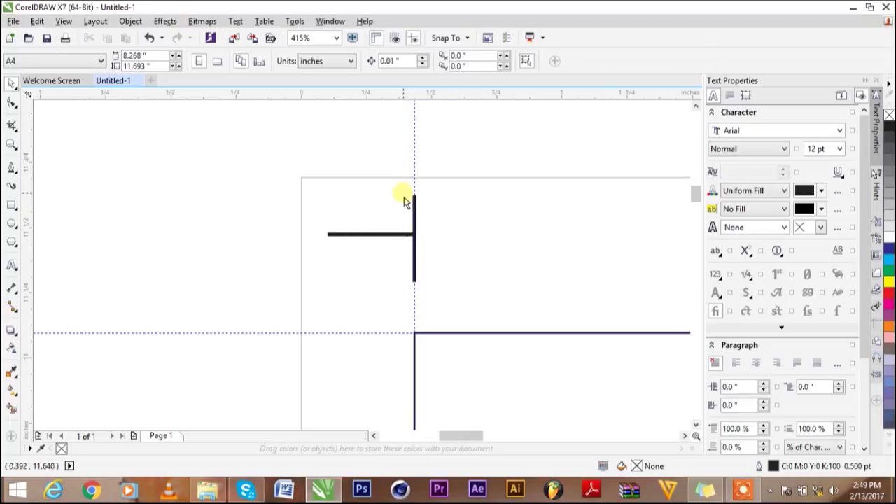
Try to bottom-align the vertical line to the horizontal line, and undo the alignment.
left_click(413, 210)
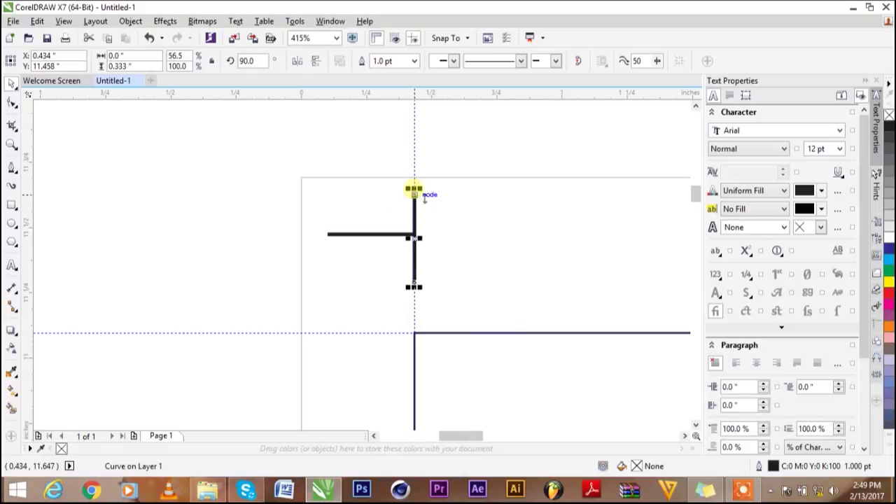
left_click(454, 208)
left_click(393, 235)
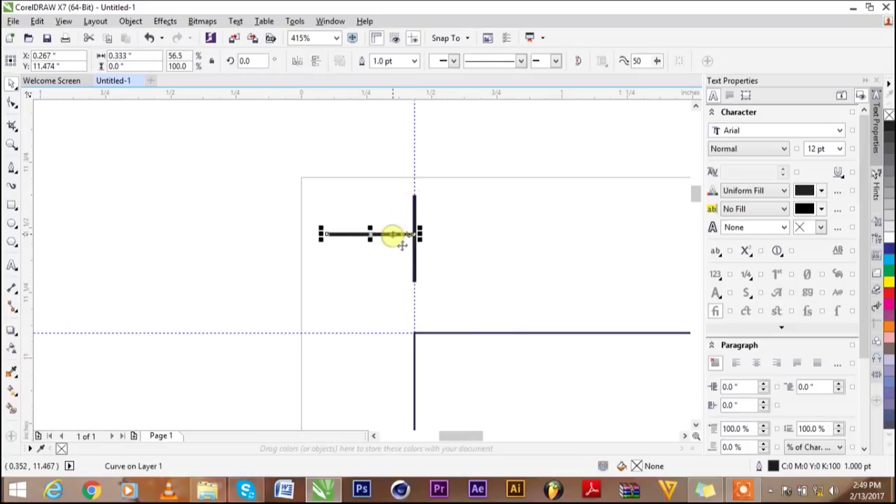
left_click_drag(277, 143, 488, 306)
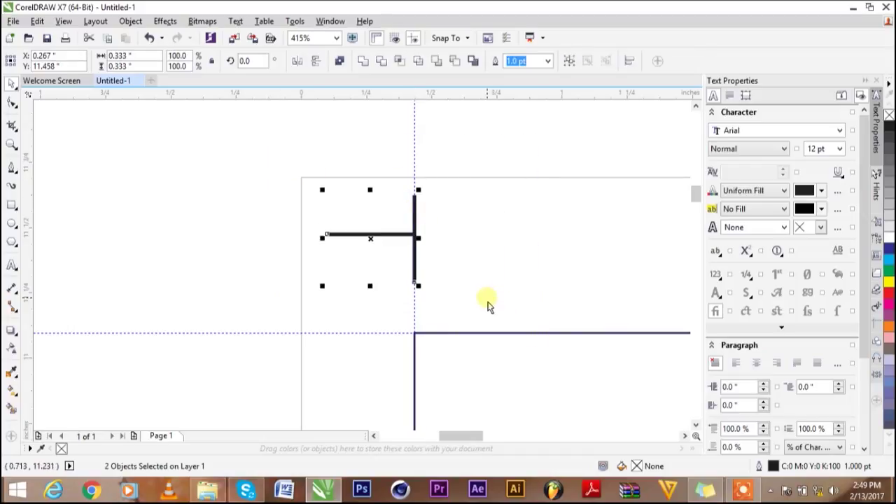
key("b")
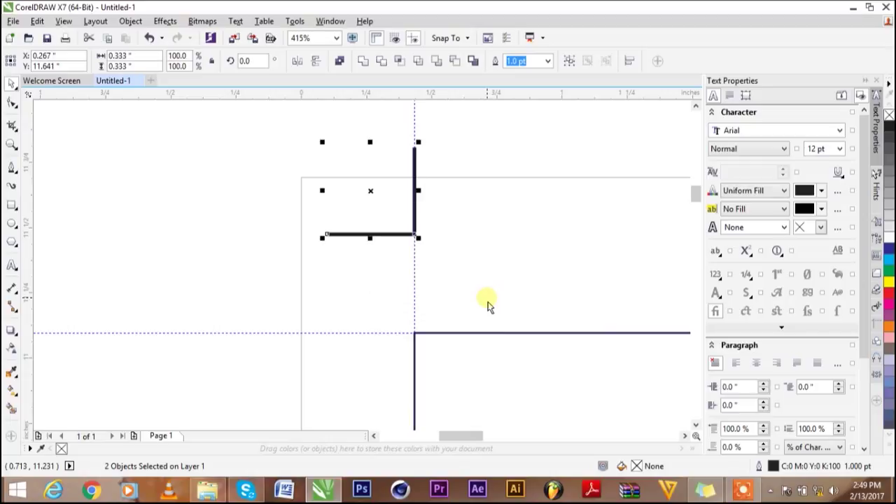
key("e")
left_click(468, 241)
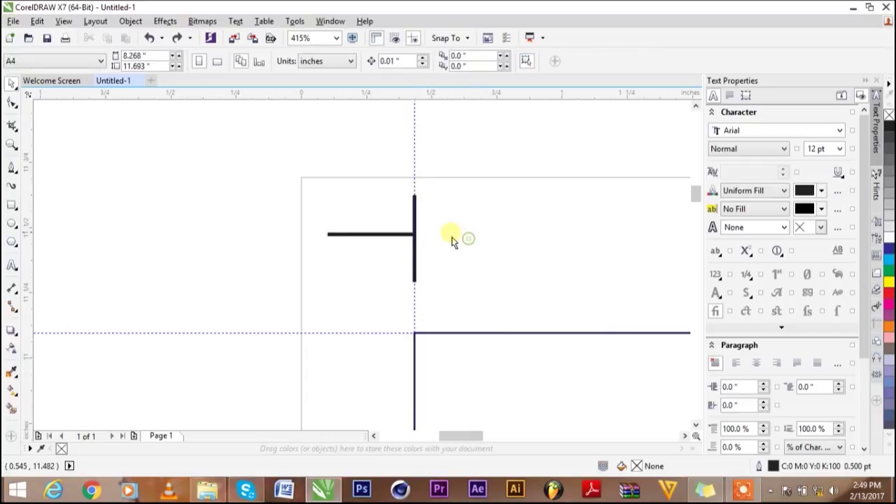
Align the horizontal line with the bottom end of the vertical line to form a corner mark.
left_click(394, 241)
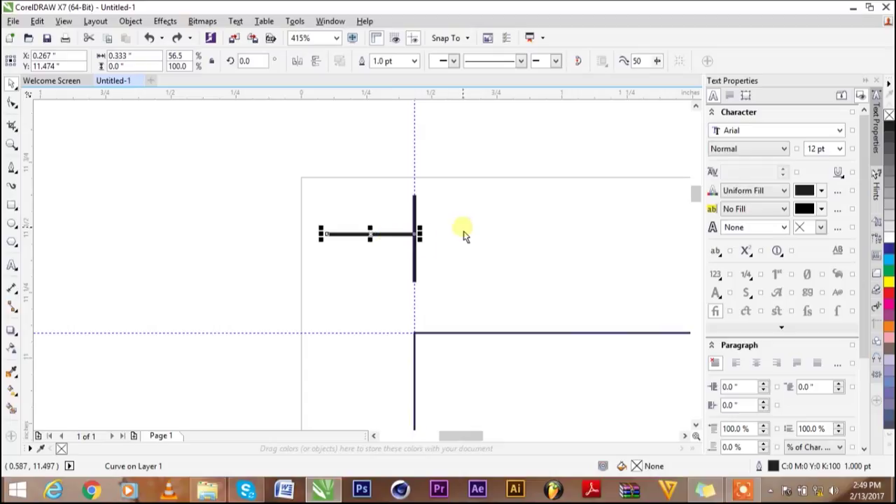
left_click_drag(447, 186, 392, 273)
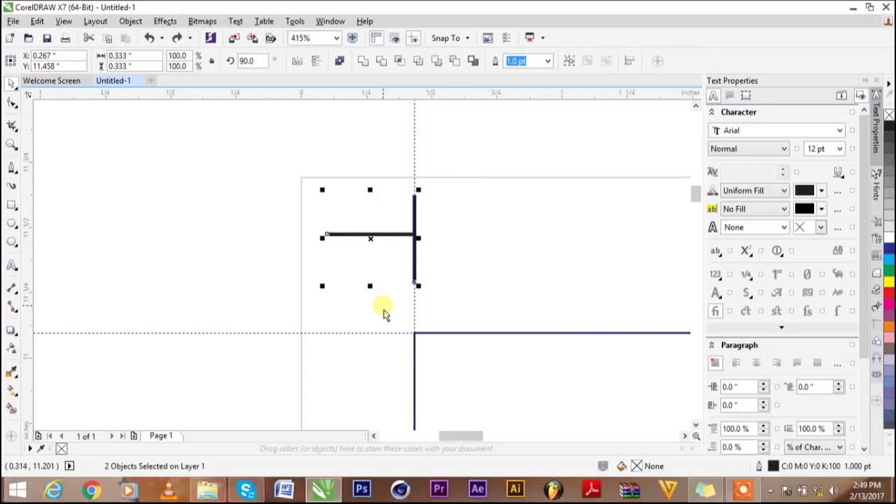
key("b")
left_click(456, 286)
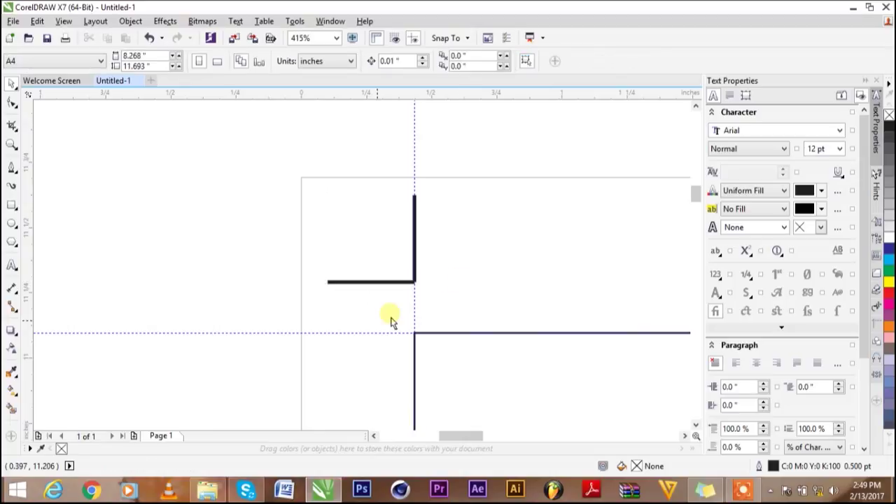
Move the short horizontal line down onto the top guideline and shift it left, leaving a gap from the rectangle's top-left corner.
left_click_drag(444, 189, 462, 252)
left_click(375, 283)
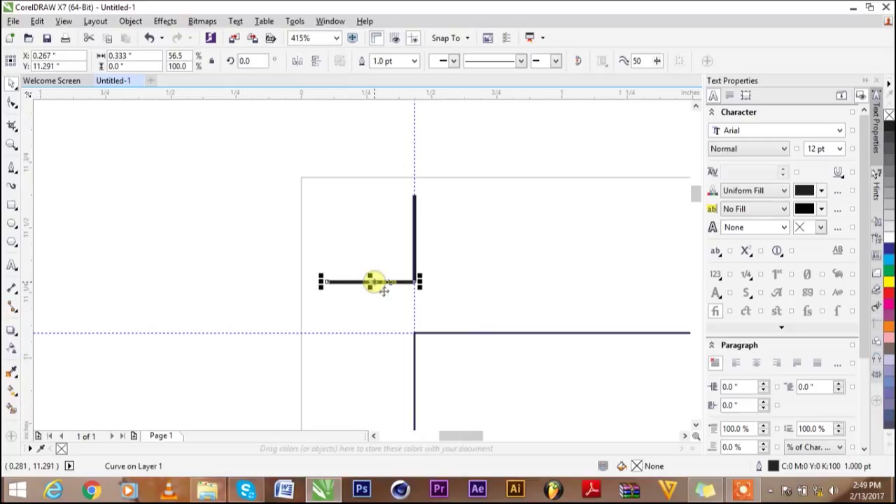
left_click_drag(375, 289, 366, 334)
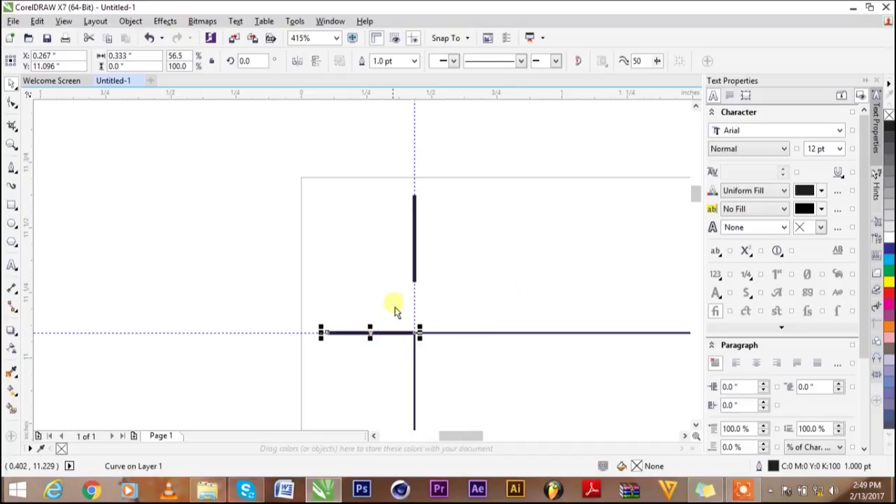
left_click_drag(371, 336, 356, 337)
left_click(474, 289)
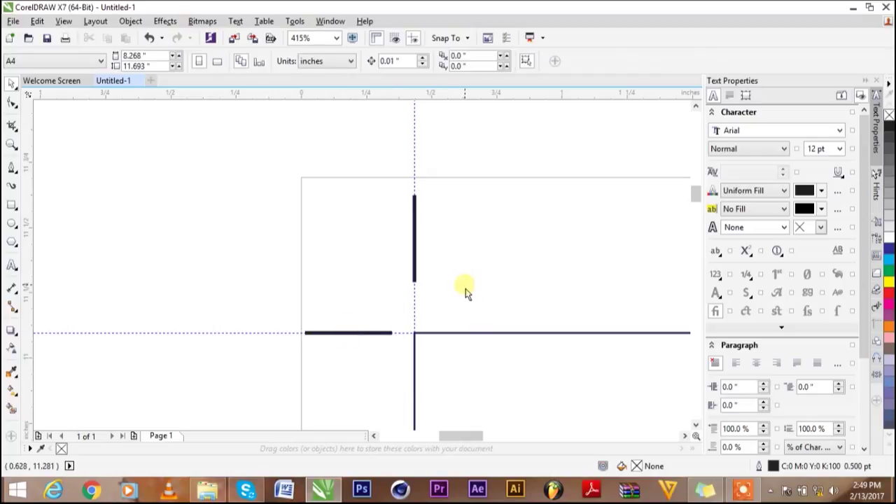
Group the two lines of the top-left crop mark and hide the guidelines.
left_click_drag(263, 147, 492, 401)
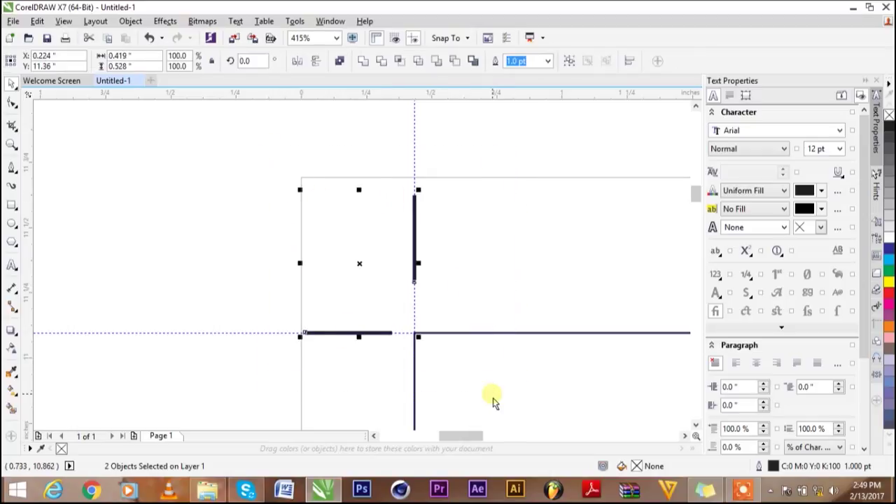
key("ctrl+g")
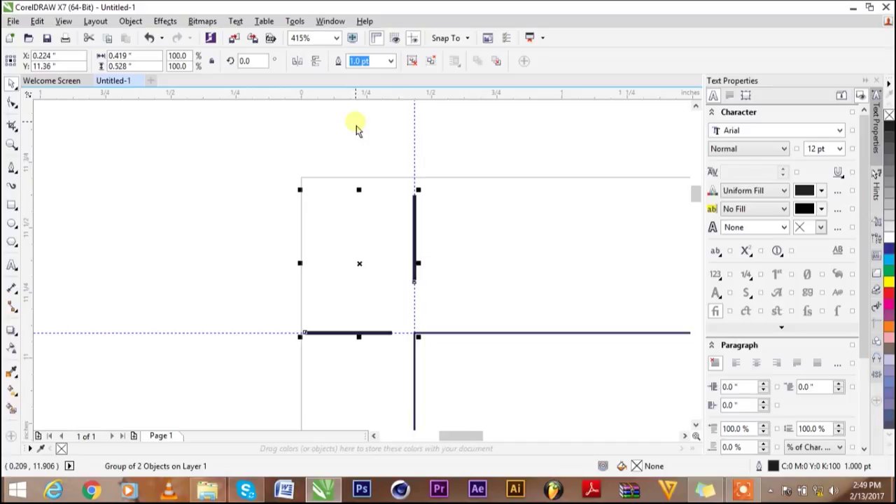
key("shift+F4")
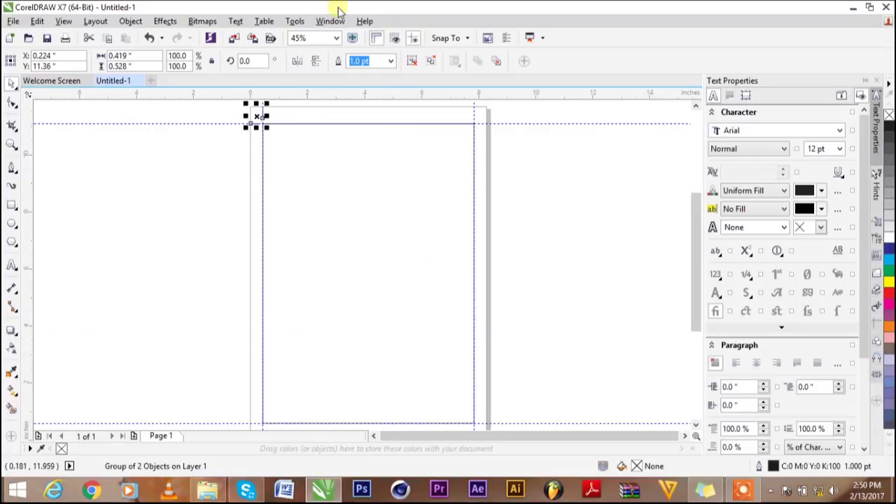
left_click(265, 141)
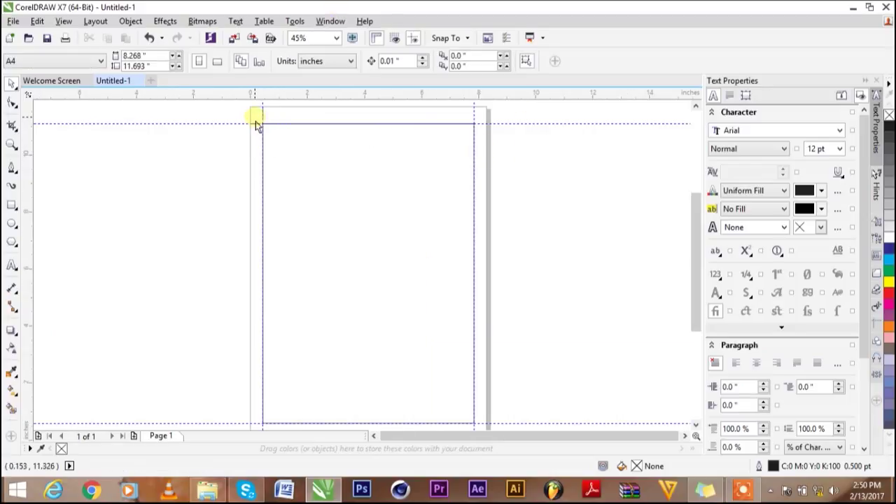
left_click(413, 39)
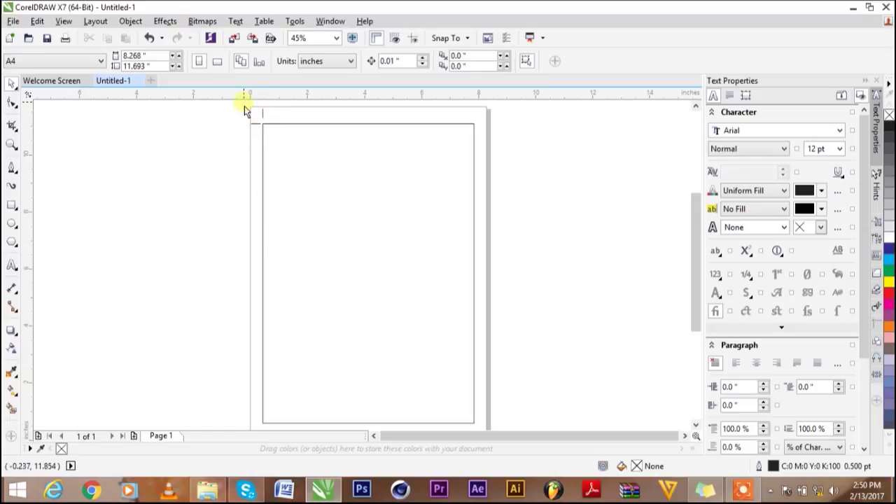
Duplicate the grouped top-left crop mark in place and align the copy with the rectangle's right edge.
left_click(261, 117)
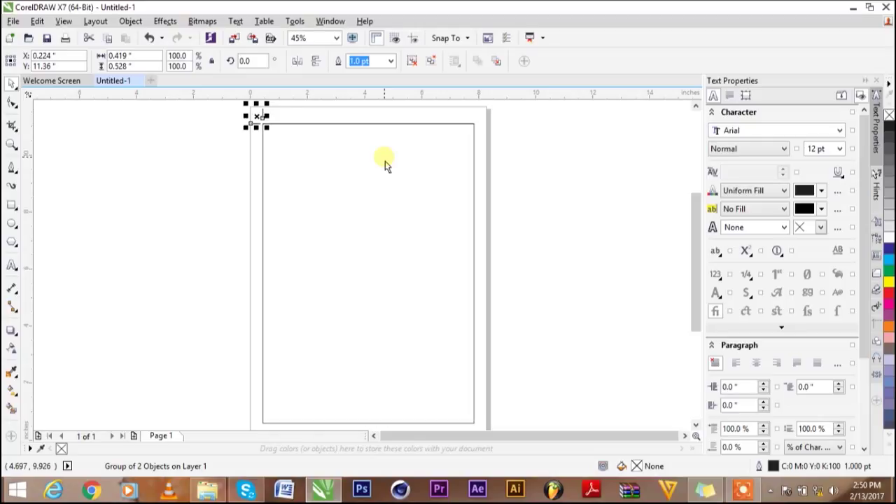
left_click(425, 188, "shift")
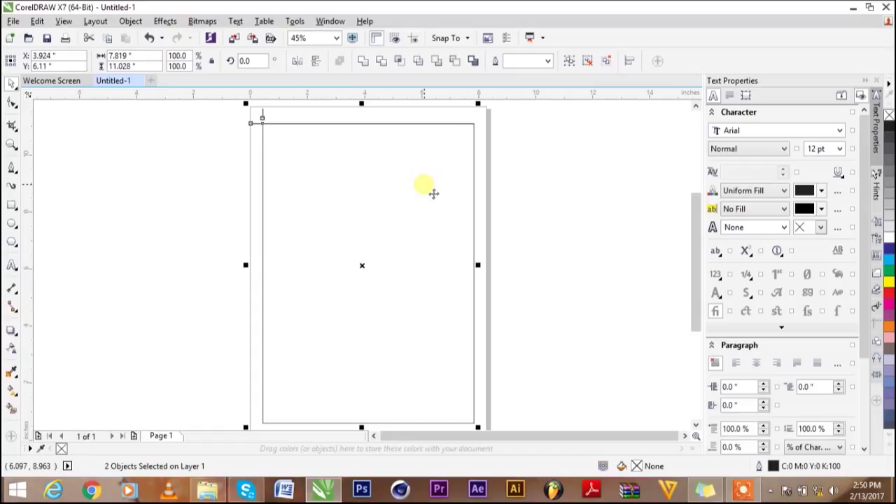
key("r")
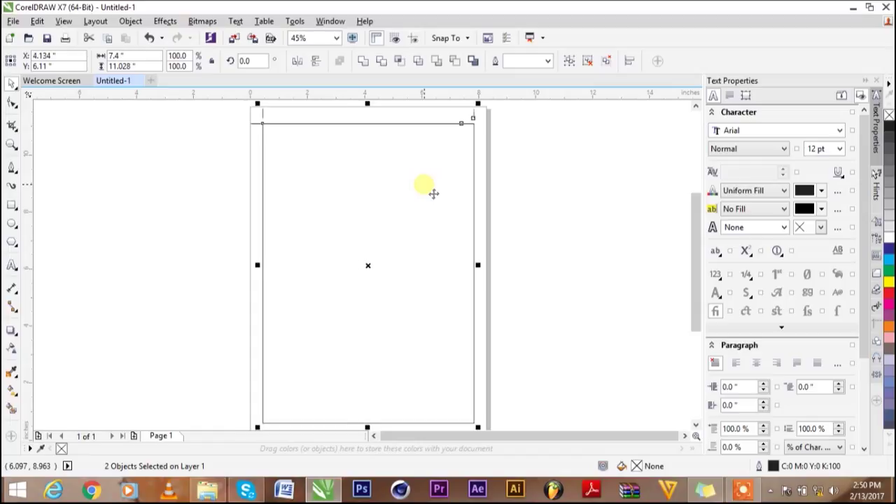
left_click(545, 149)
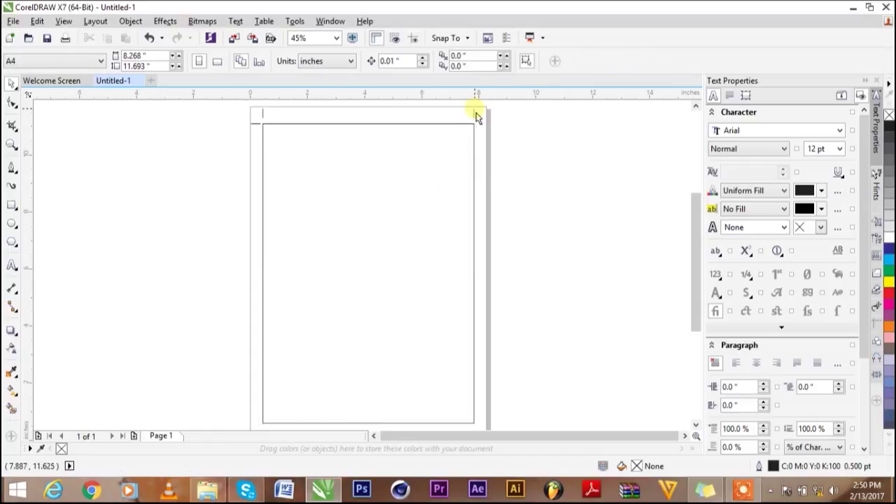
With the guidelines shown, mirror the copied crop mark horizontally and move its vertical line onto the right guideline.
key("z")
left_click_drag(457, 105, 529, 166)
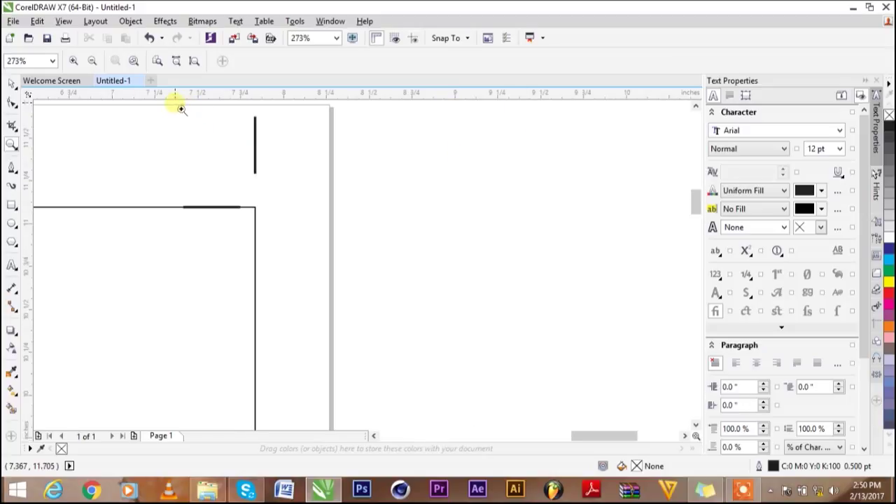
left_click_drag(180, 107, 292, 237)
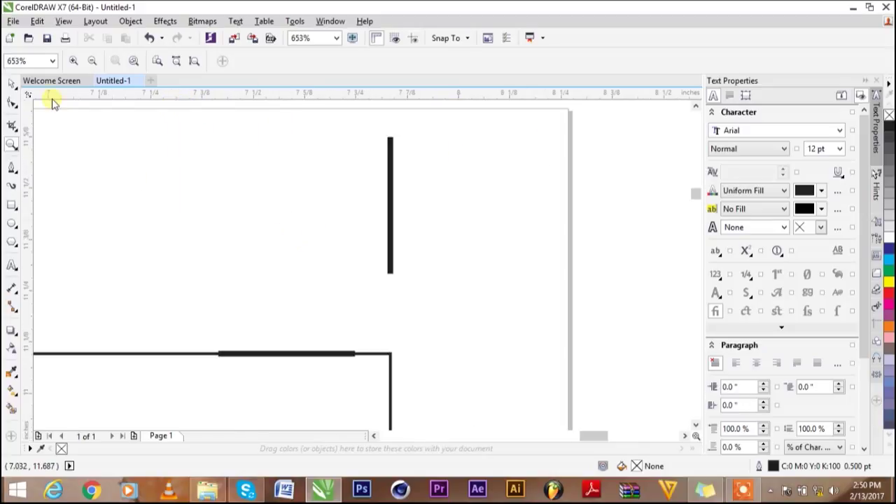
left_click(9, 84)
left_click(390, 225)
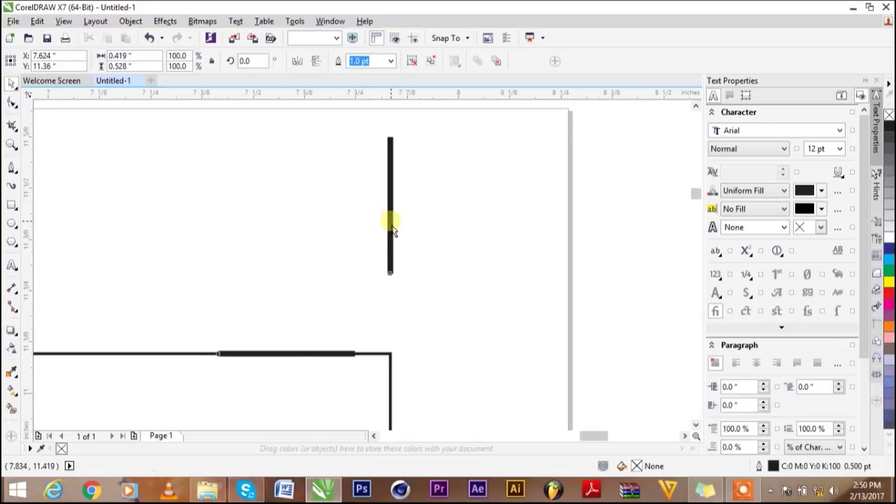
left_click(413, 37)
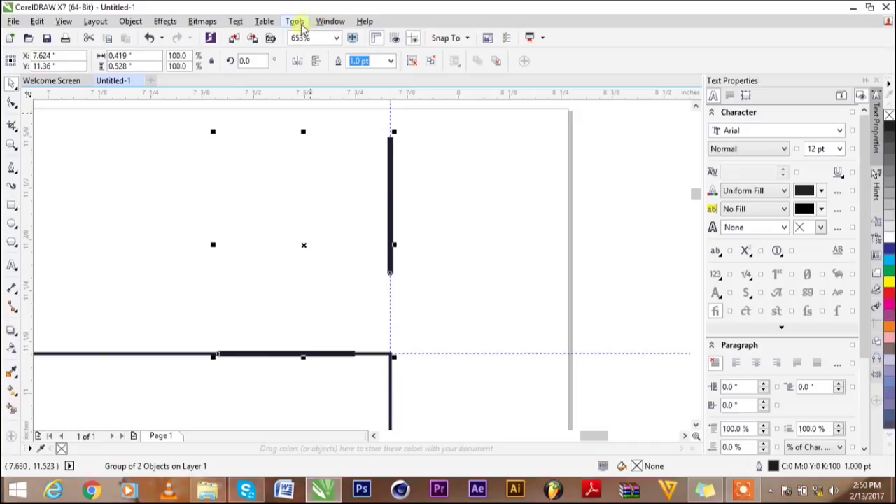
left_click(300, 62)
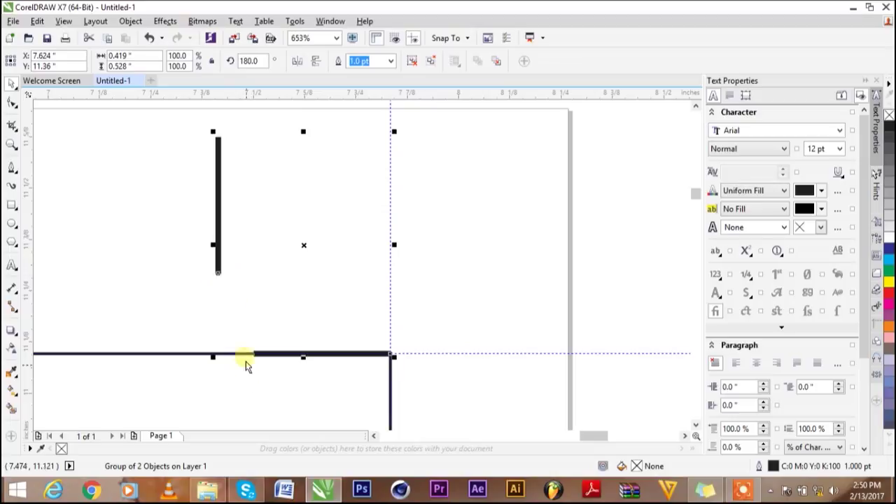
left_click_drag(229, 284, 401, 269)
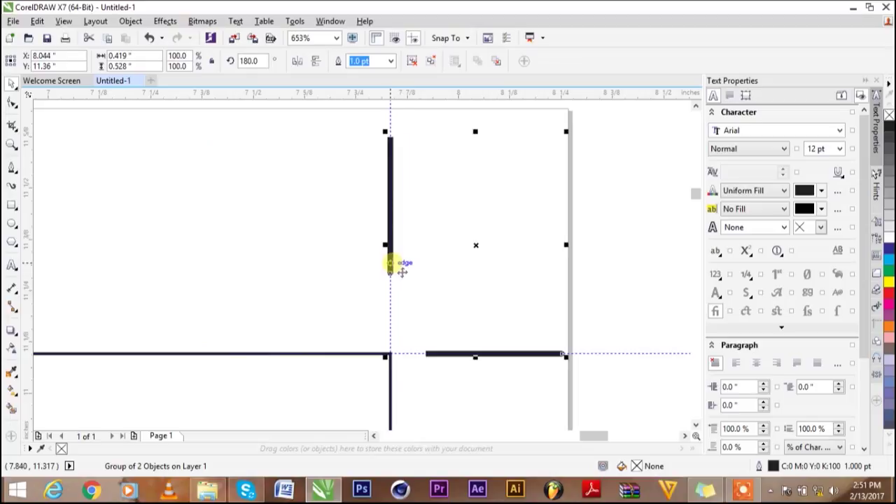
left_click(595, 310)
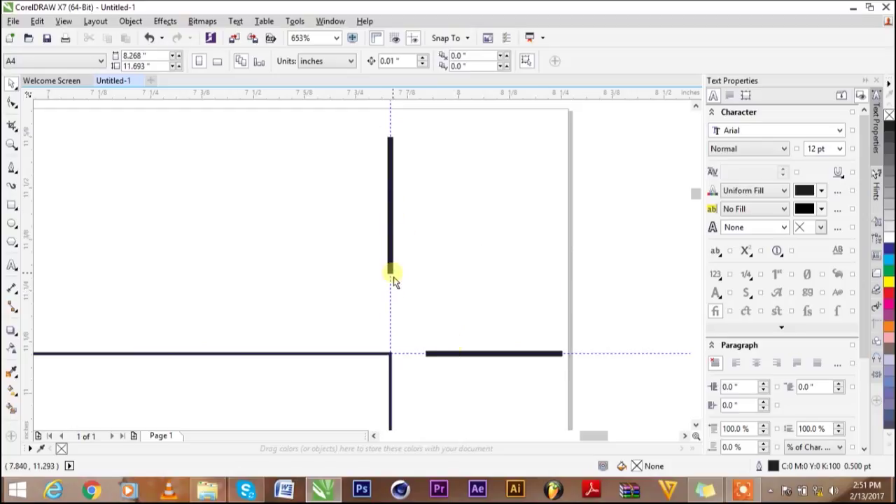
Compare the heights of both top crop marks using a temporary horizontal guideline at the vertical line's lower end, and delete that guideline.
left_click_drag(371, 96, 392, 274)
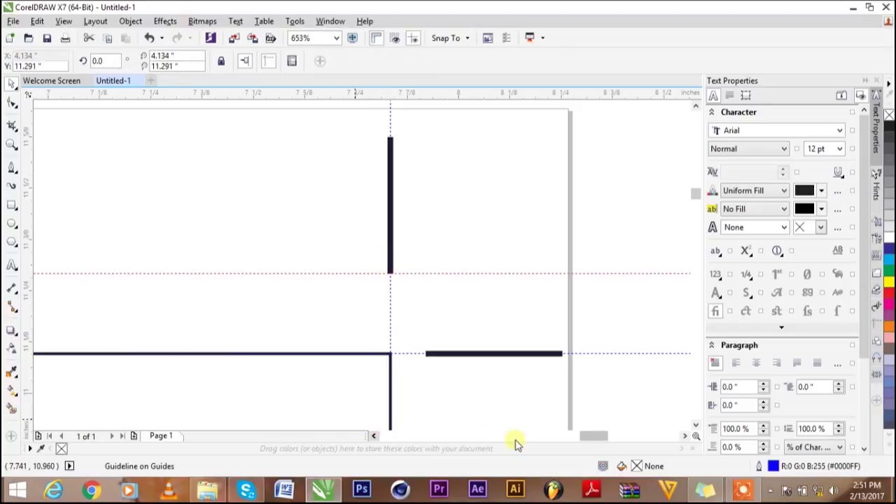
left_click_drag(588, 437, 451, 446)
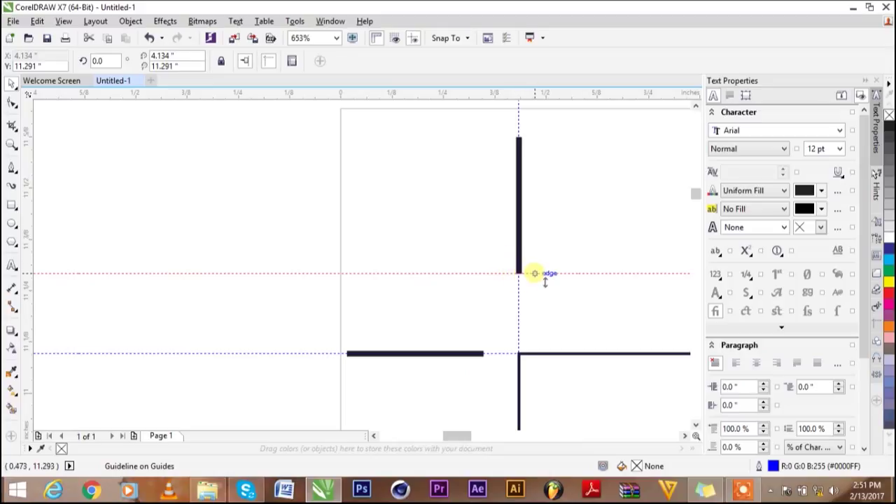
right_click(498, 273)
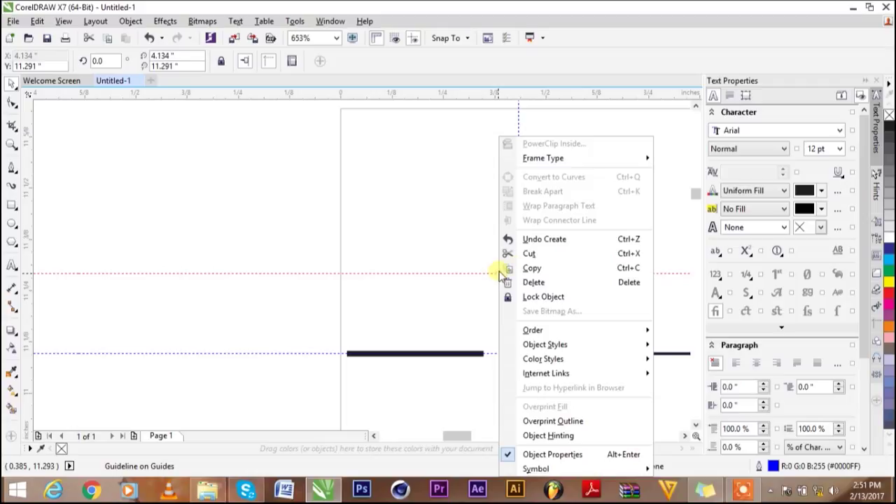
left_click(546, 282)
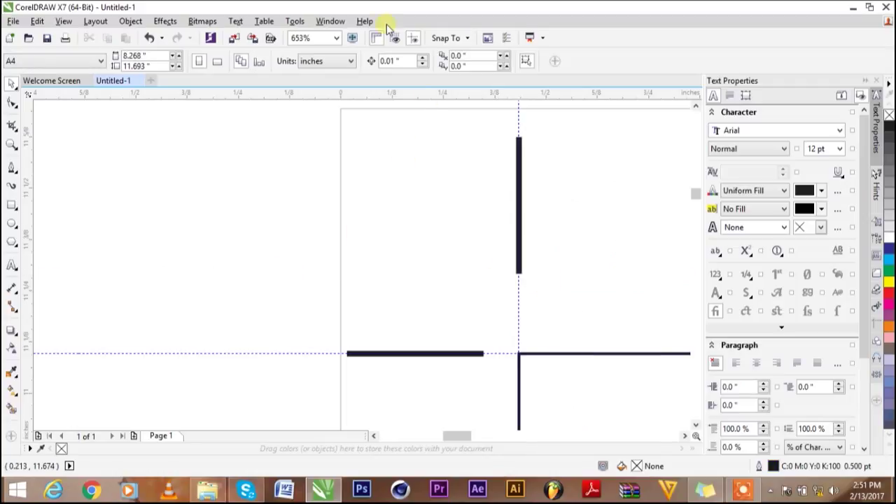
Group the top-left and top-right crop marks together.
left_click(337, 38)
left_click(316, 80)
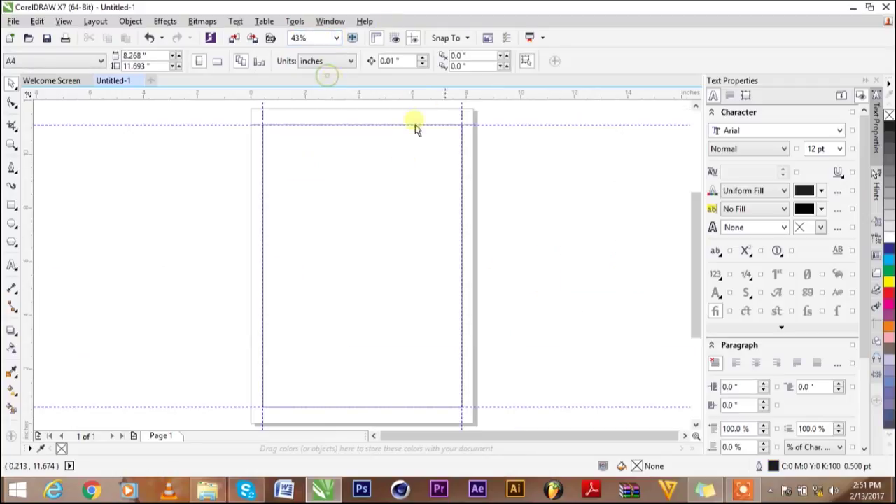
left_click_drag(244, 105, 487, 170)
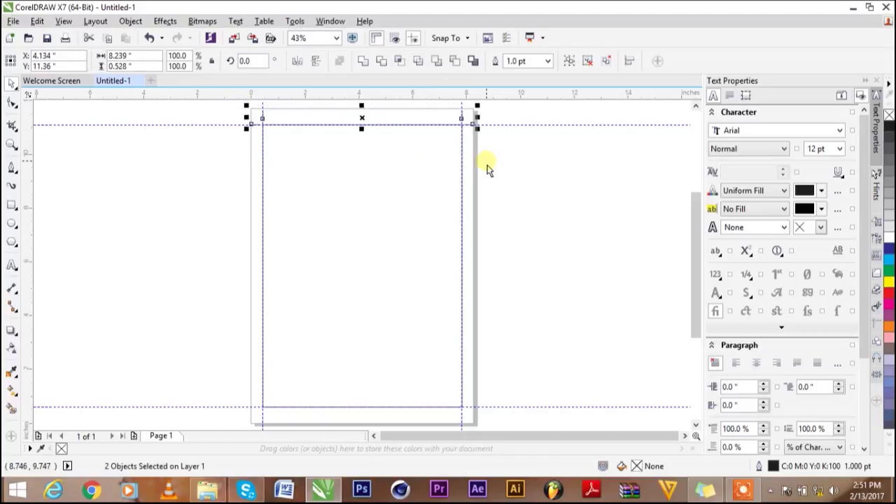
key("ctrl+g")
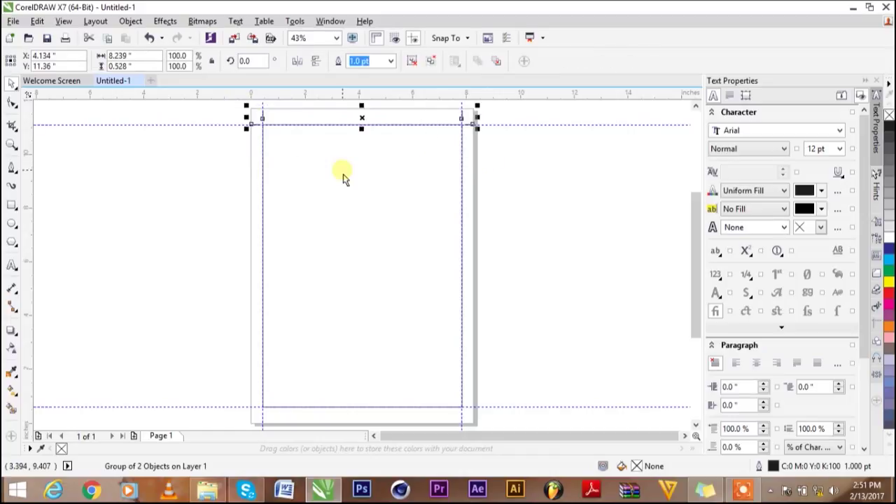
Align the grouped pair of crop marks with the rectangle's bottom edge, undoing the first alignment and applying Align Bottom again.
left_click(343, 260)
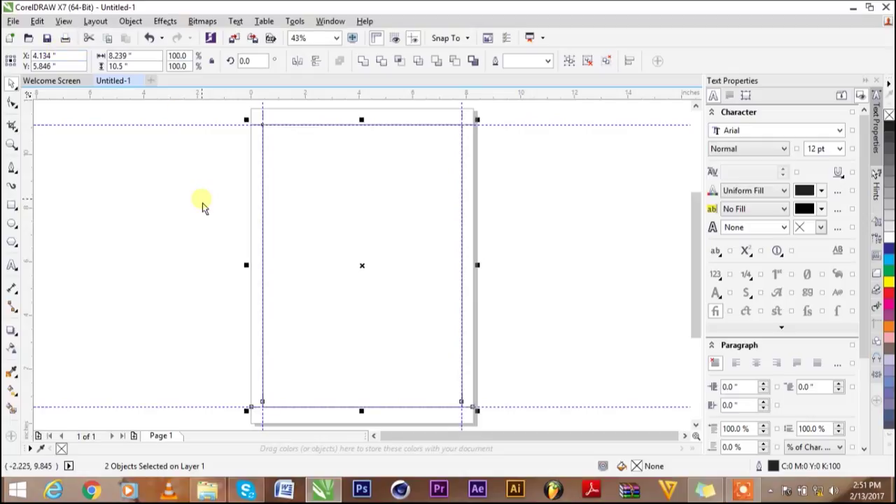
key("ctrl+z")
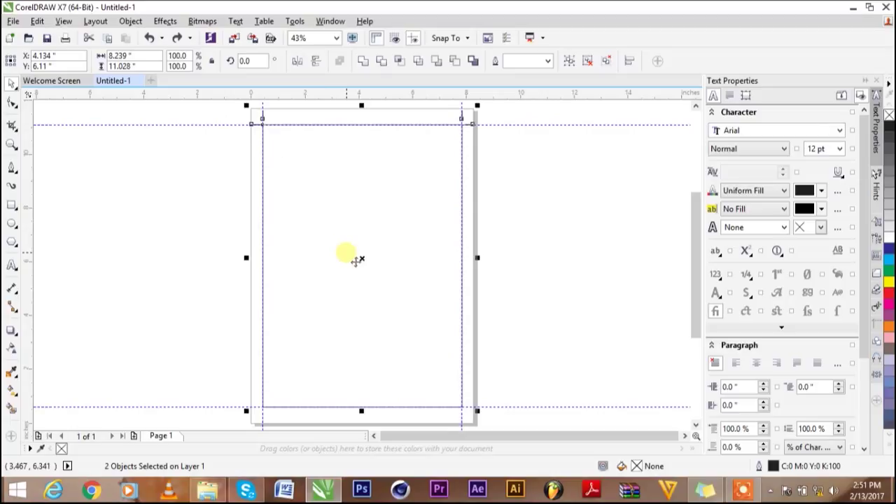
left_click(137, 22)
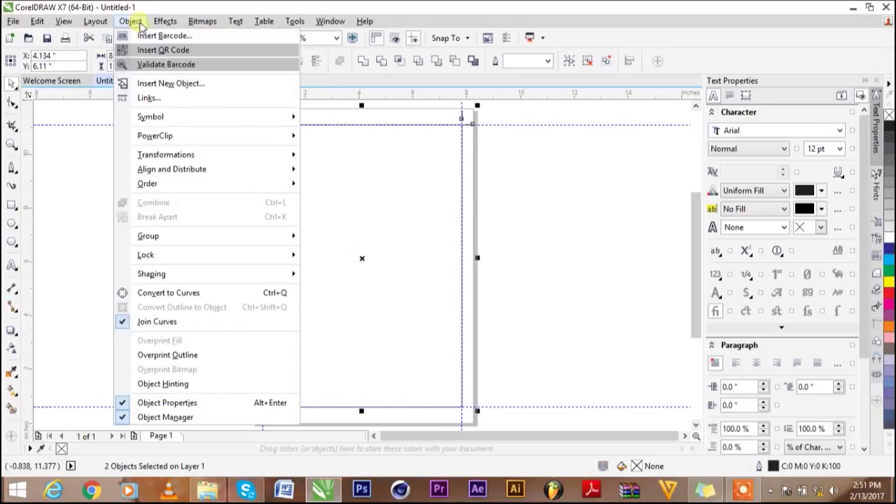
mouse_move(200, 169)
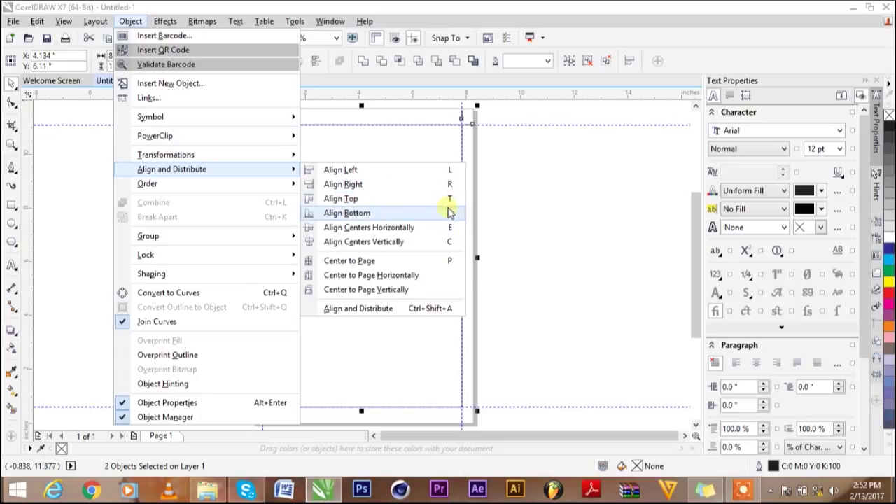
left_click(373, 213)
Examine closely how the bottom-left crop mark lines up with the rectangle's corner and the guidelines.
key("z")
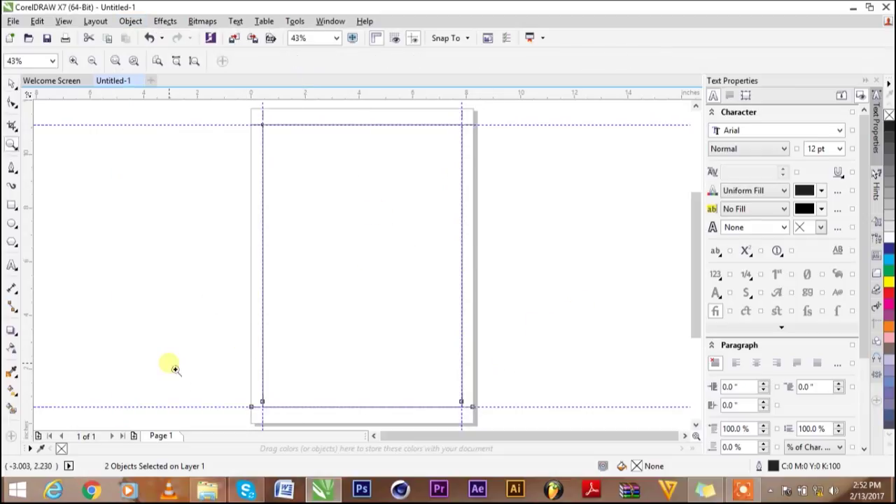
left_click_drag(219, 373, 506, 424)
left_click_drag(95, 241, 208, 340)
left_click_drag(202, 128, 365, 270)
left_click(11, 80)
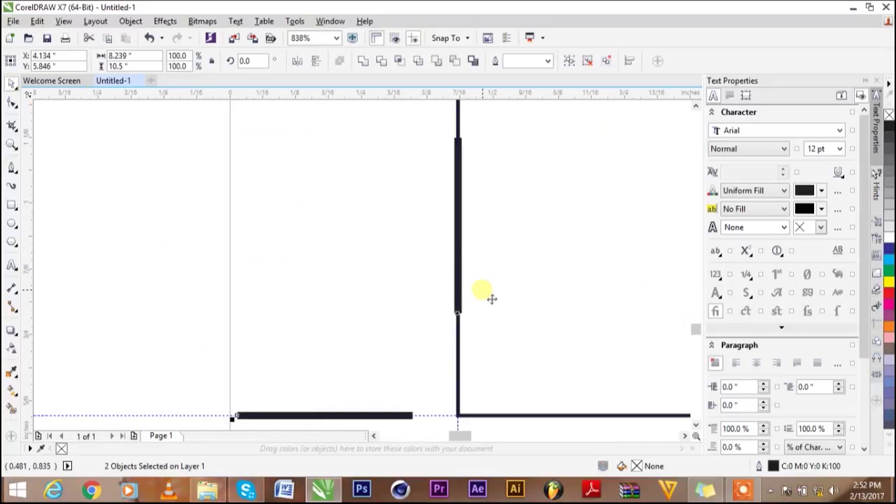
key("z")
left_click(432, 224)
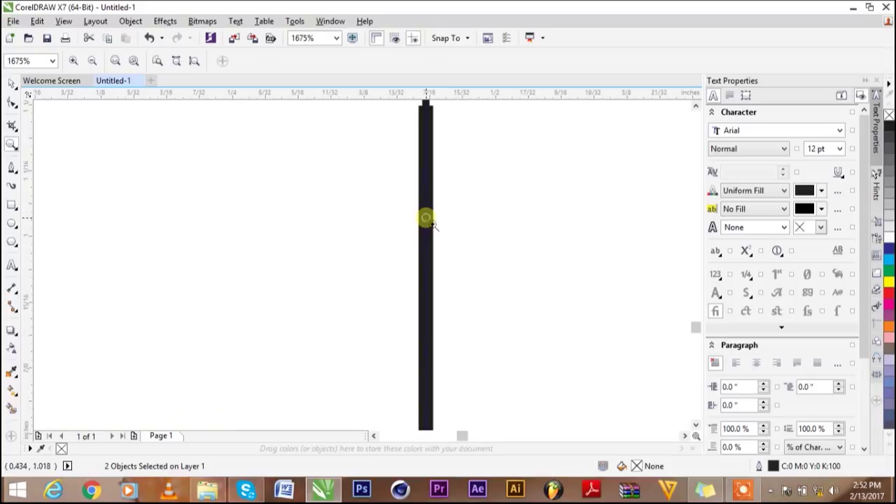
left_click(432, 223, "shift")
left_click(426, 219, "shift")
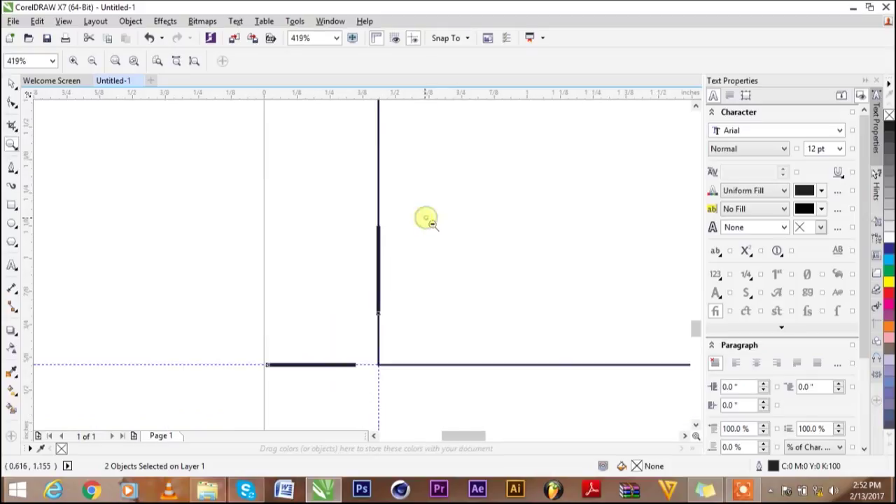
key("space")
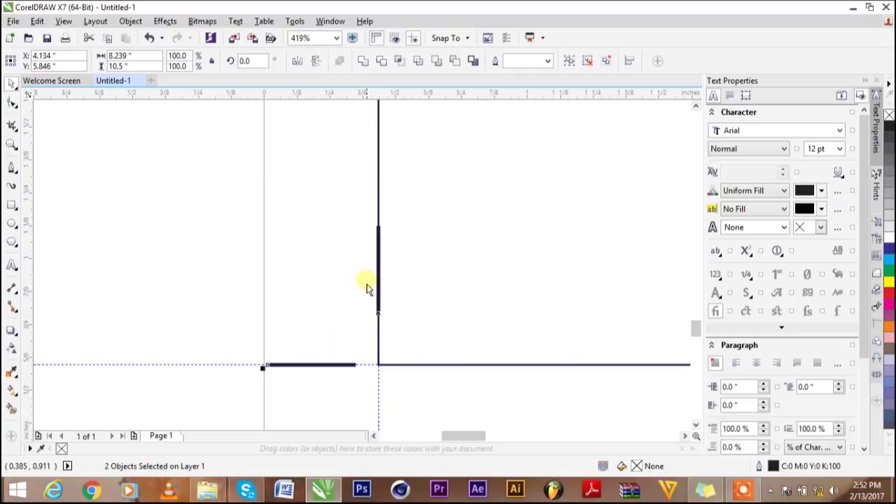
Hide the guidelines and try to mirror the rectangle and the crop mark group vertically together.
left_click(413, 39)
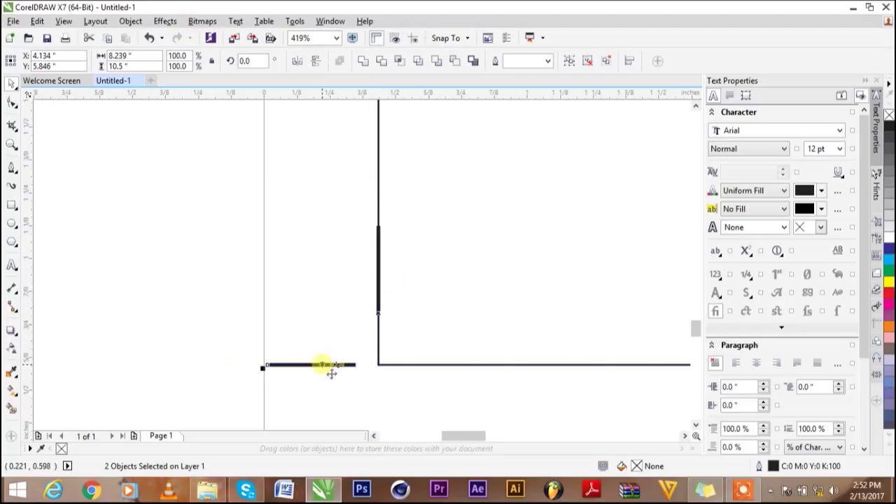
left_click(315, 65)
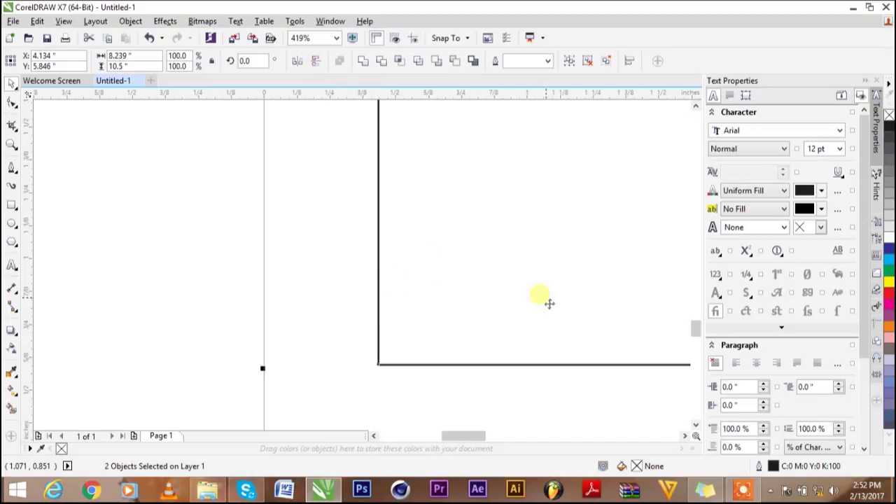
scroll(693, 331, "down", 3)
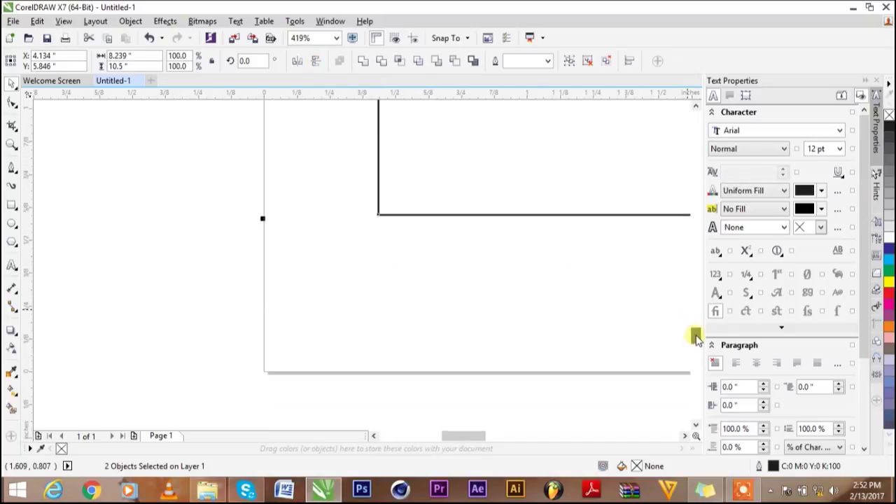
scroll(695, 336, "up", 1)
scroll(695, 335, "down", 1)
scroll(695, 334, "up", 2)
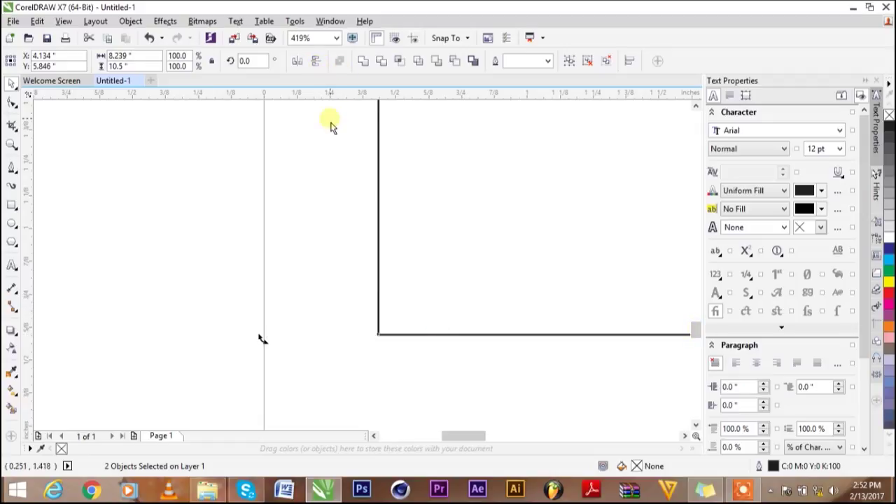
left_click(235, 173)
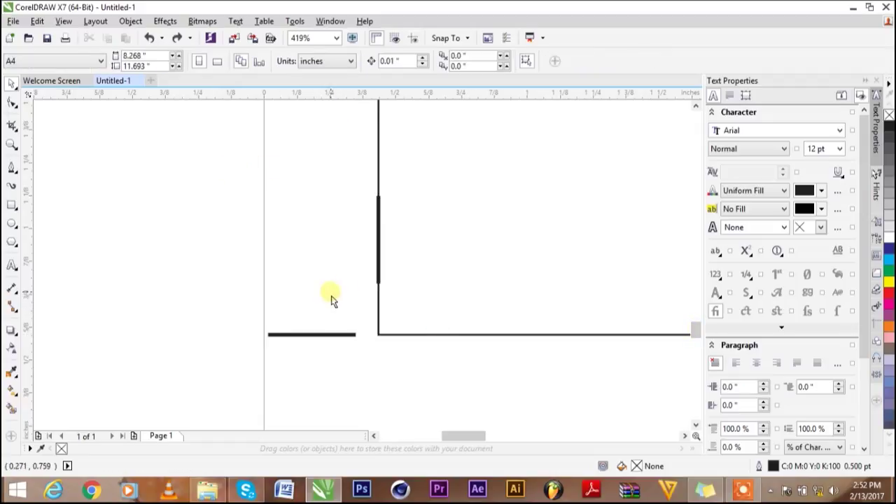
Mirror the lower crop mark group vertically and move it down until its horizontal marks lie on the guideline along the rectangle's bottom edge.
left_click(313, 342)
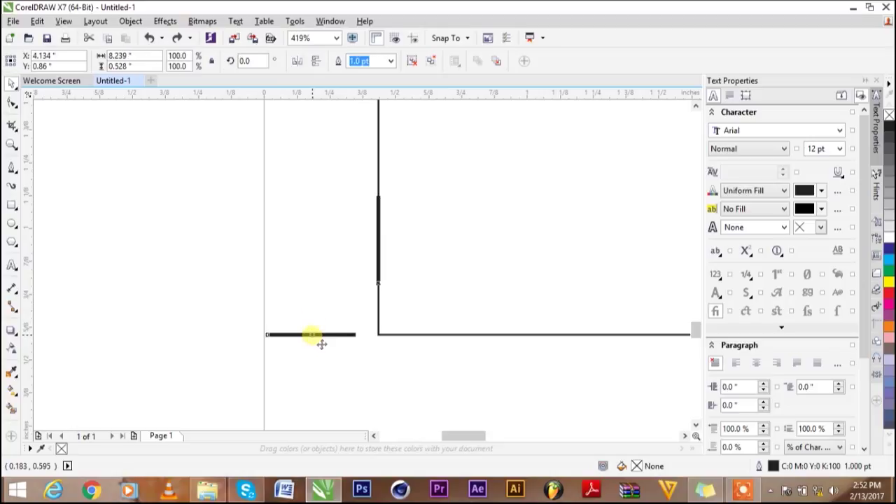
left_click(319, 63)
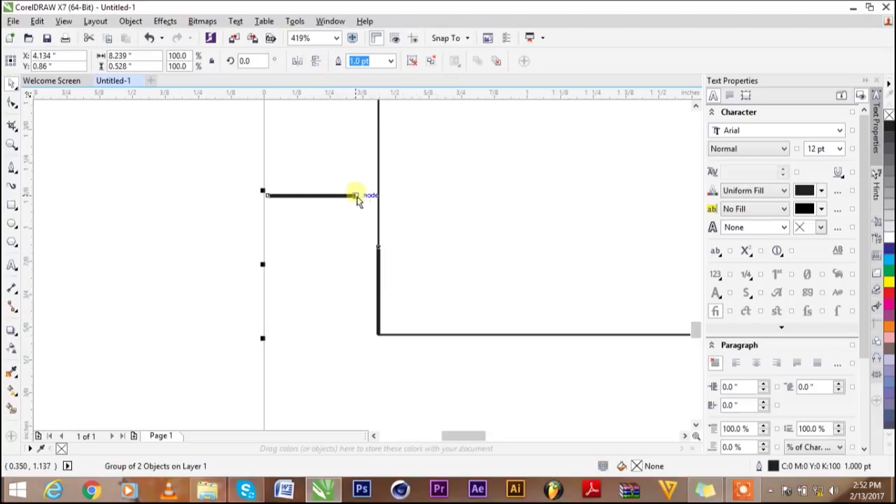
left_click(414, 40)
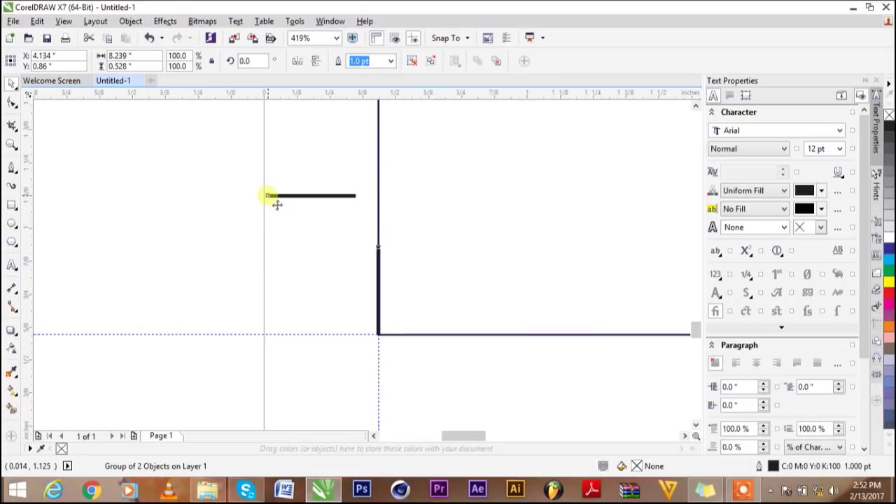
left_click_drag(277, 205, 326, 340)
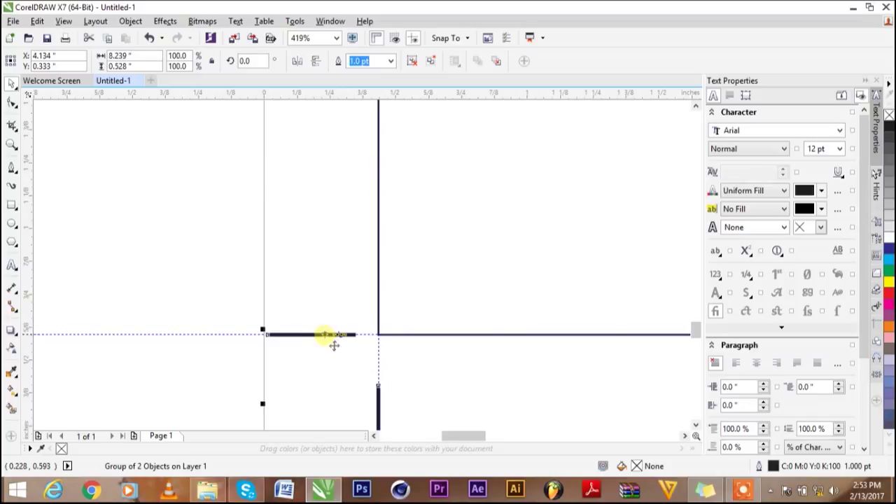
Delete the rectangle inside the crop marks while the guidelines are hidden, and show the guidelines again.
left_click(336, 38)
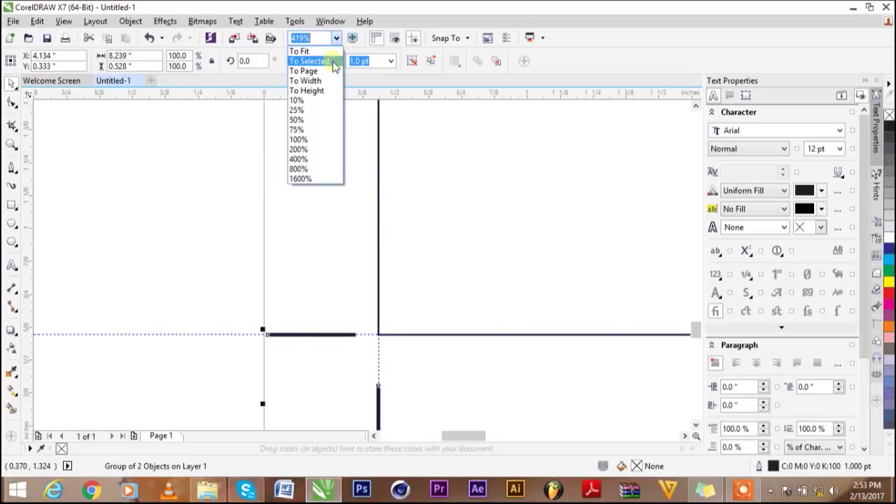
left_click(329, 91)
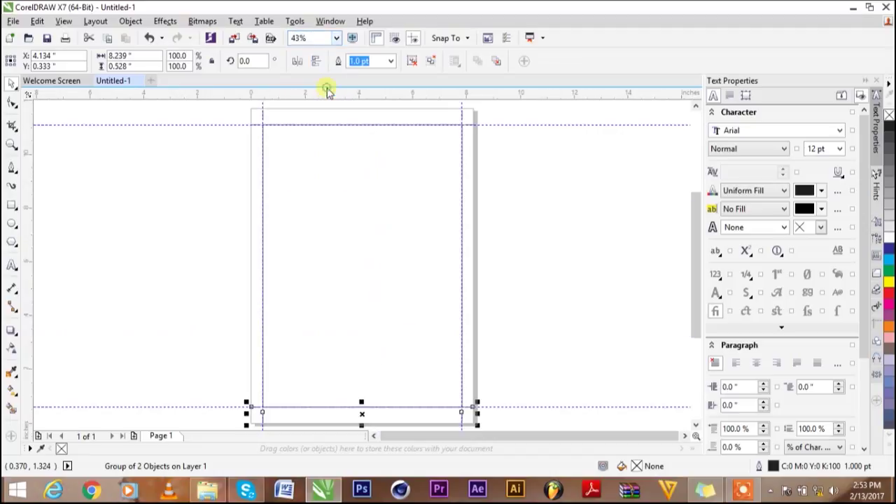
left_click(581, 241)
left_click(413, 38)
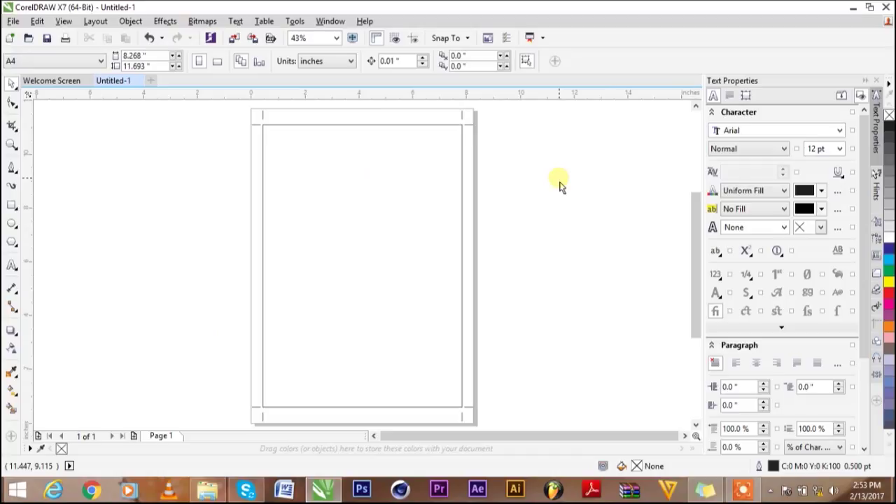
left_click(432, 205)
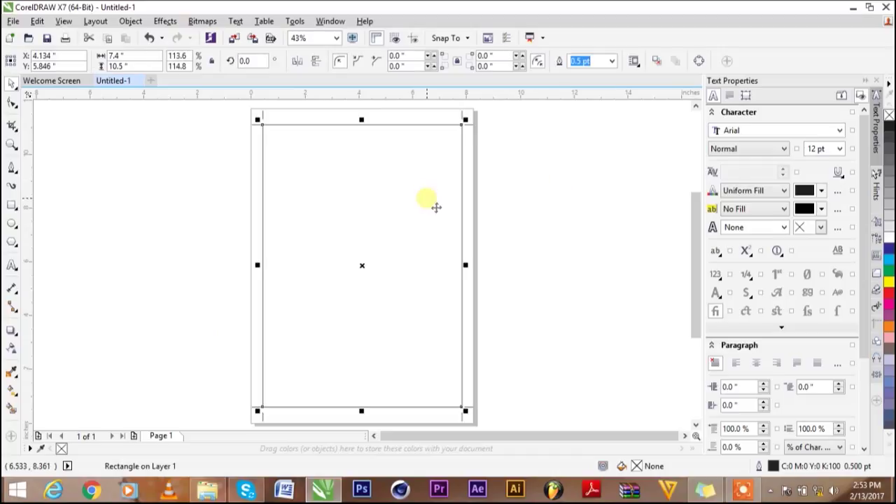
key("Delete")
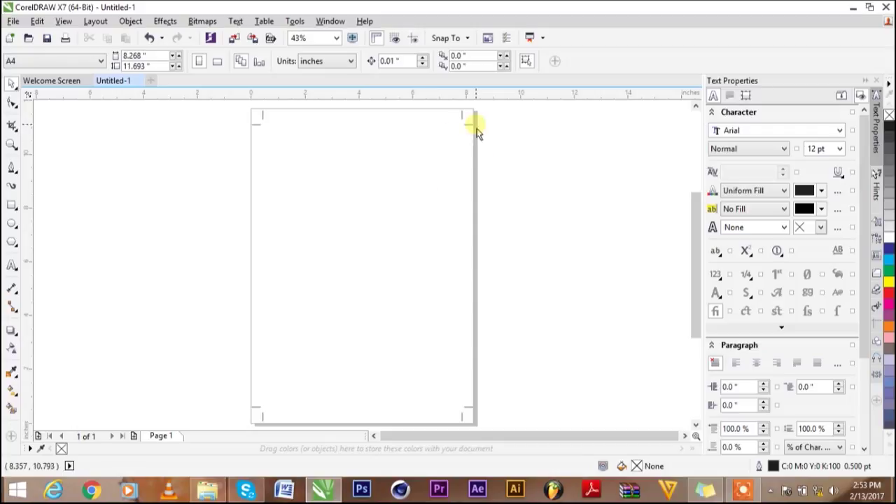
left_click(414, 38)
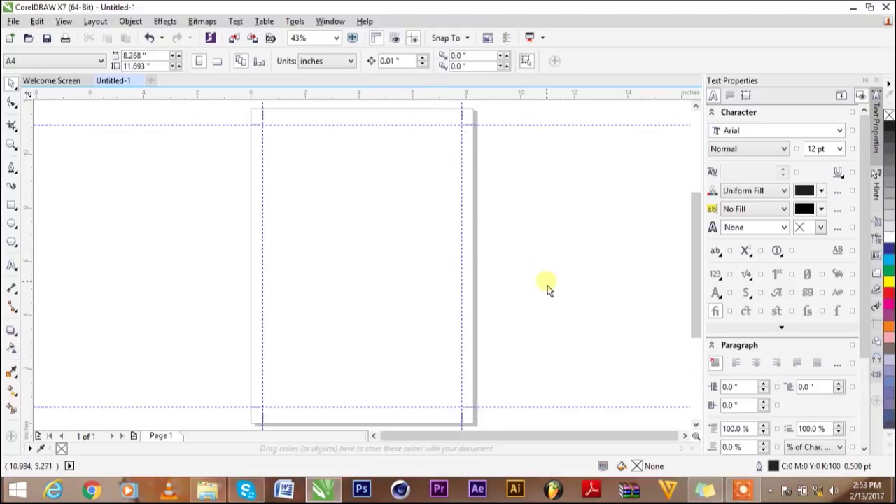
left_click(853, 7)
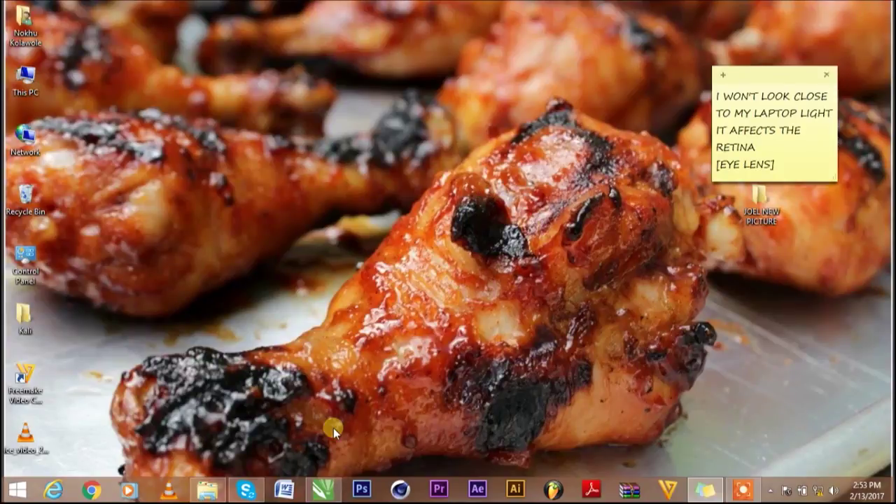
left_click(322, 489)
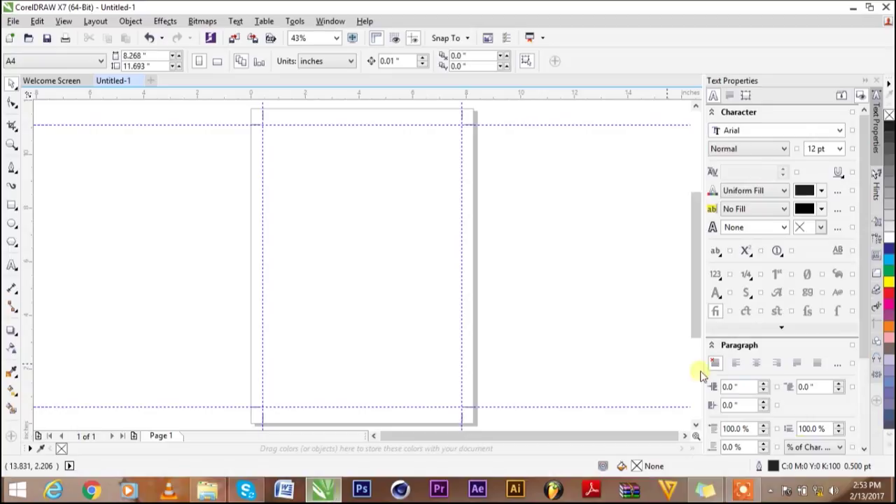